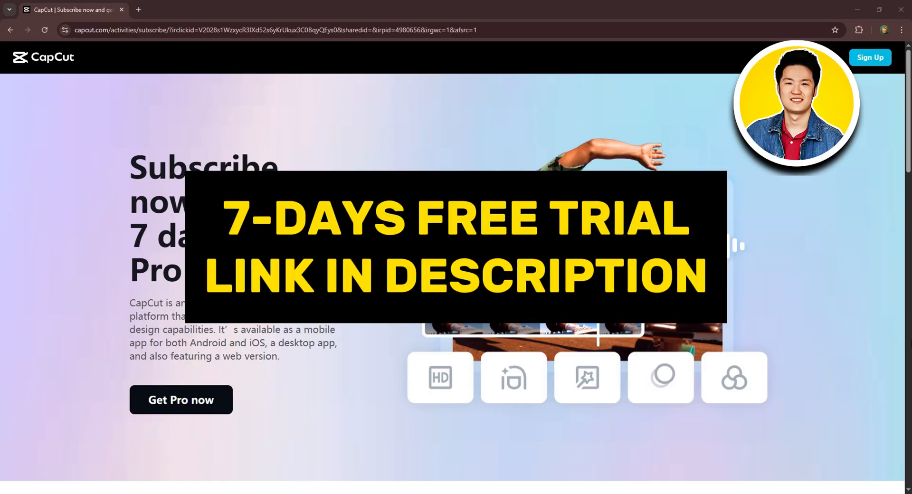
- Look through the CapCut subscription page for the Pro plan prices and top features
{"action": "scroll", "coordinate": [452, 266], "scroll_direction": "down", "scroll_amount": 14}
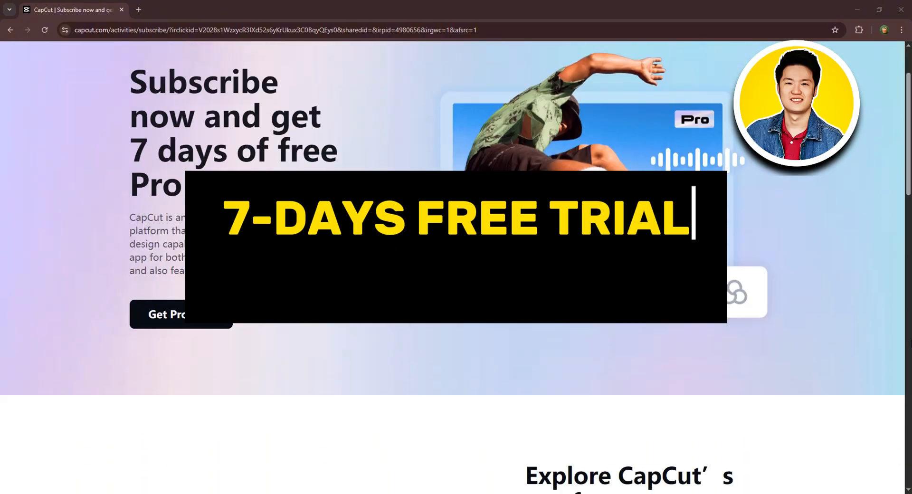
{"action": "scroll", "coordinate": [456, 266], "scroll_direction": "down", "scroll_amount": 10}
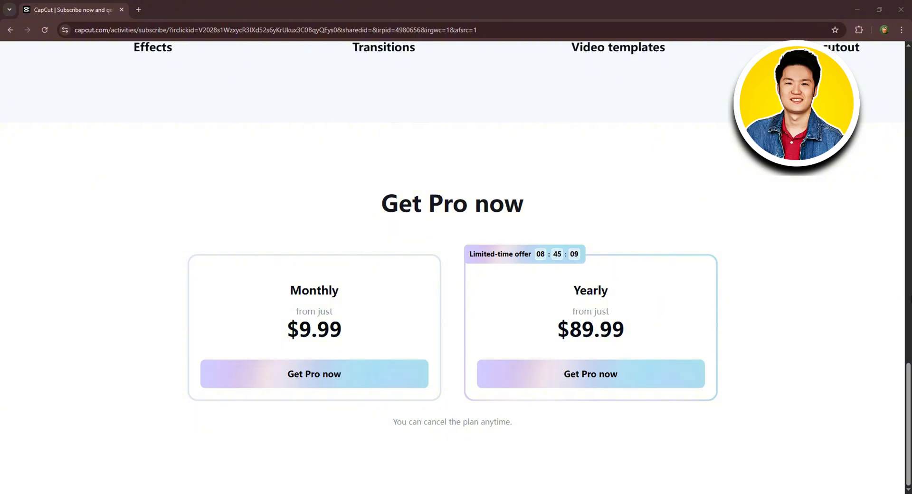
{"action": "scroll", "coordinate": [455, 266], "scroll_direction": "up", "scroll_amount": 12}
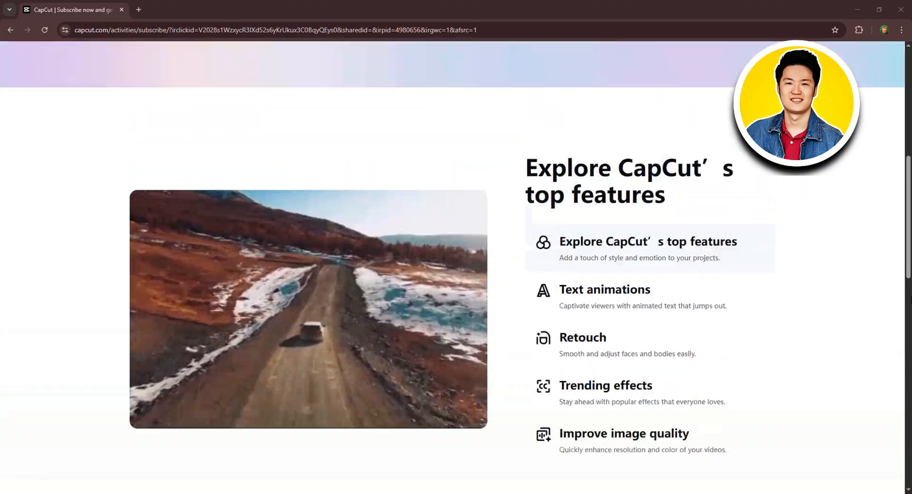
{"action": "scroll", "coordinate": [456, 266], "scroll_direction": "up", "scroll_amount": 6}
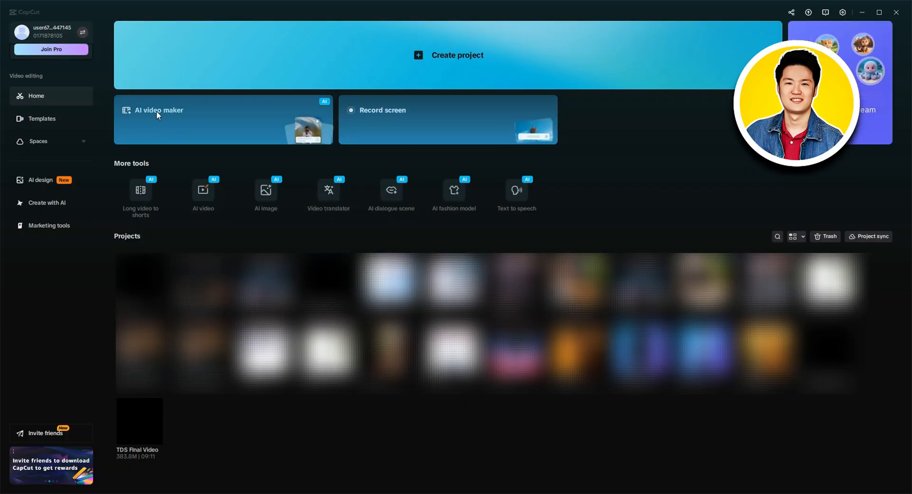
- Open the AI video maker and browse its inspiration gallery of trending videos, AI templates, styles and avatars
{"action": "left_click", "coordinate": [158, 124]}
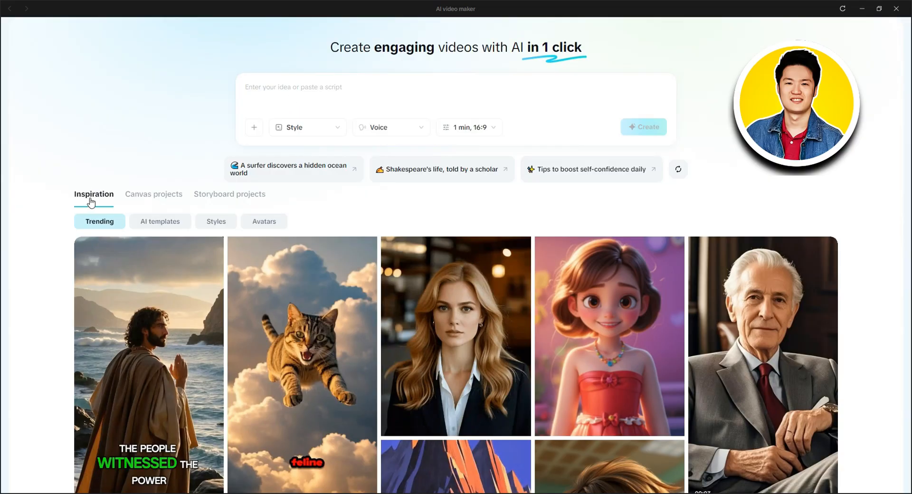
{"action": "scroll", "coordinate": [442, 281], "scroll_direction": "down", "scroll_amount": 3}
{"action": "scroll", "coordinate": [442, 281], "scroll_direction": "up", "scroll_amount": 3}
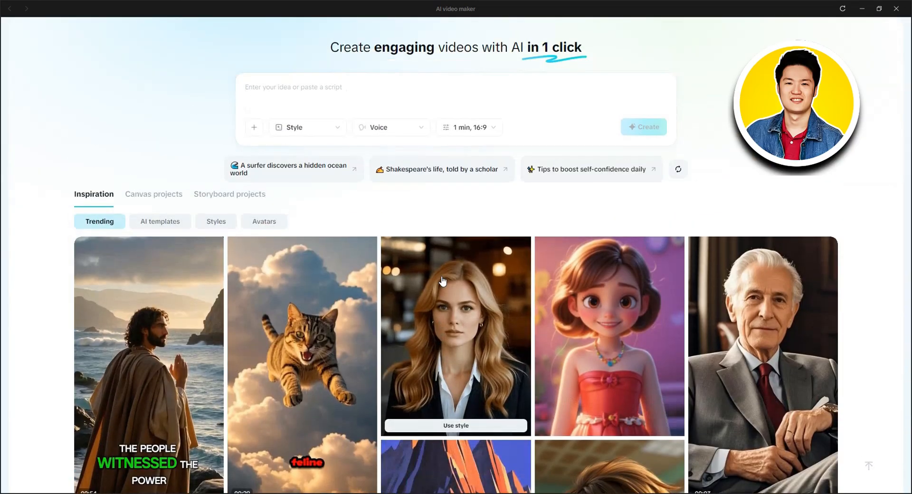
{"action": "left_click", "coordinate": [155, 224]}
{"action": "left_click", "coordinate": [214, 227]}
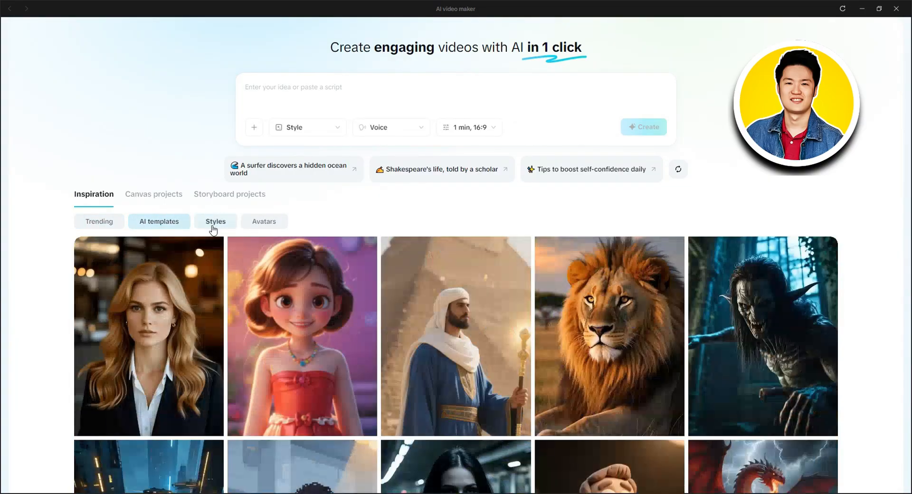
{"action": "left_click", "coordinate": [262, 223]}
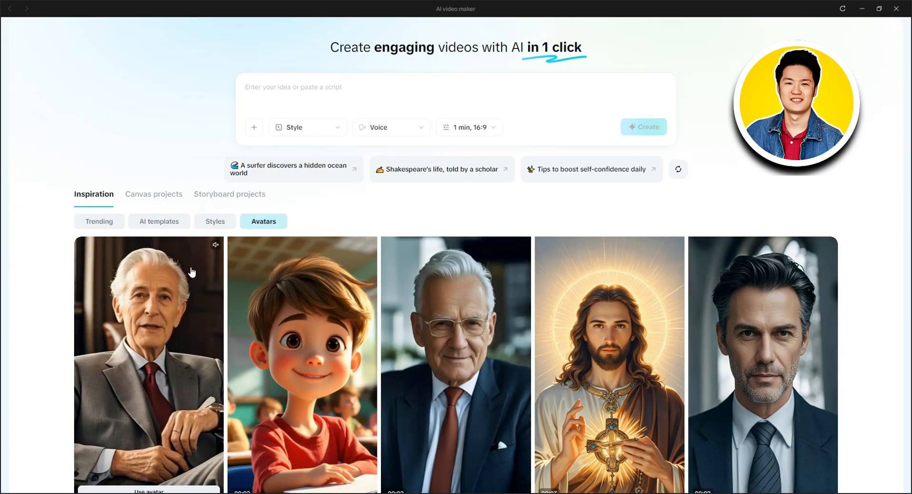
- Check the canvas projects and storyboard projects, and return to the inspiration gallery
{"action": "left_click", "coordinate": [163, 200]}
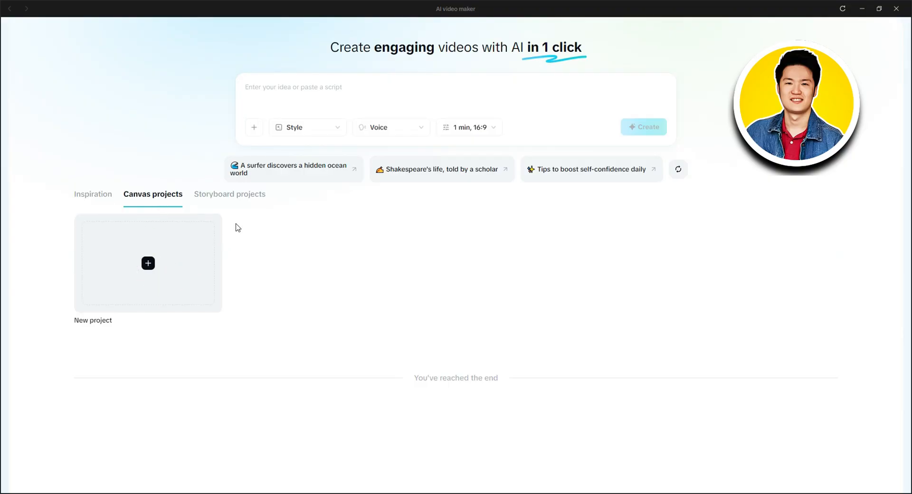
{"action": "left_click", "coordinate": [222, 199]}
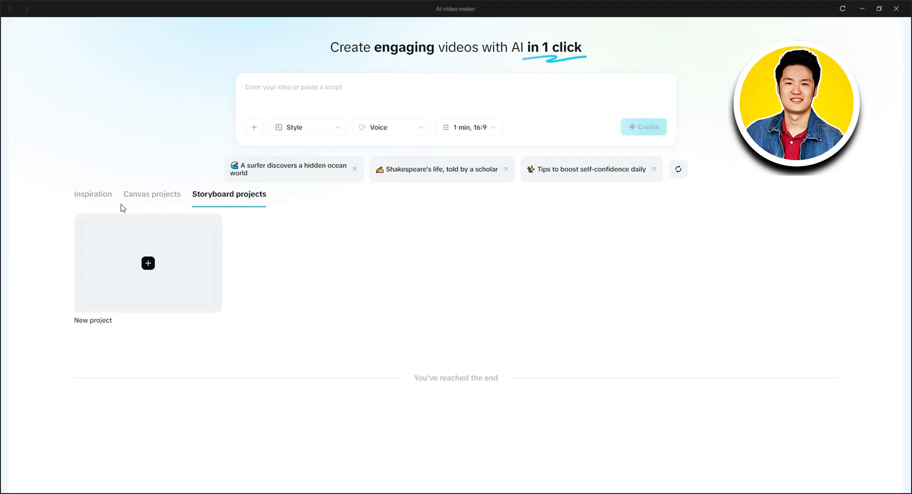
{"action": "left_click", "coordinate": [90, 196]}
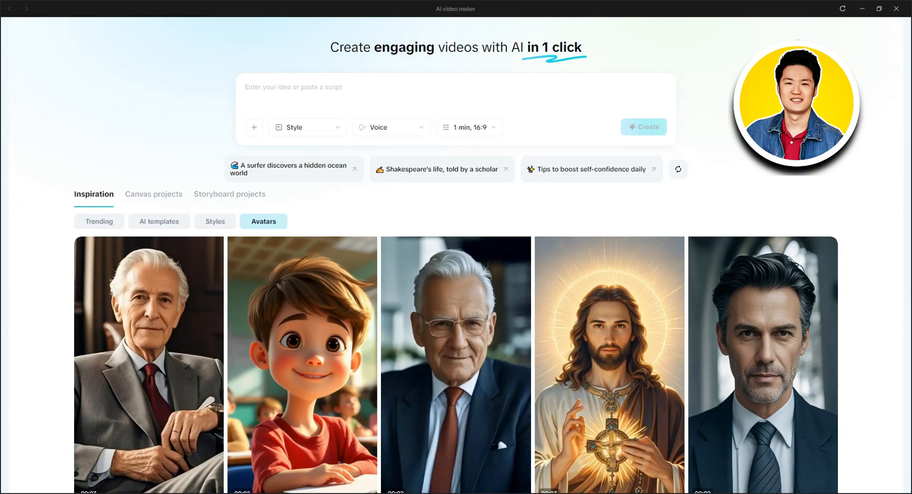
- Paste the Notepad script about a robed robot looking for batteries during the apocalypse into the AI video maker's prompt
{"action": "key", "text": "alt+Tab"}
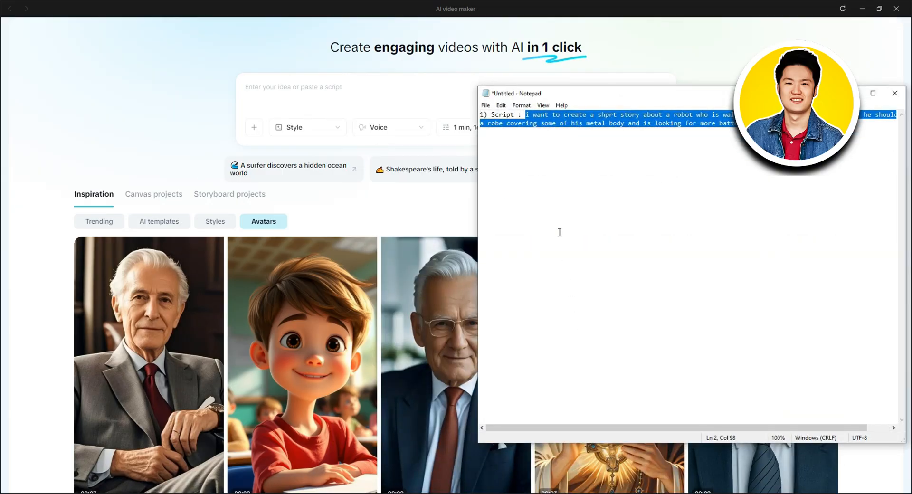
{"action": "left_click", "coordinate": [312, 116]}
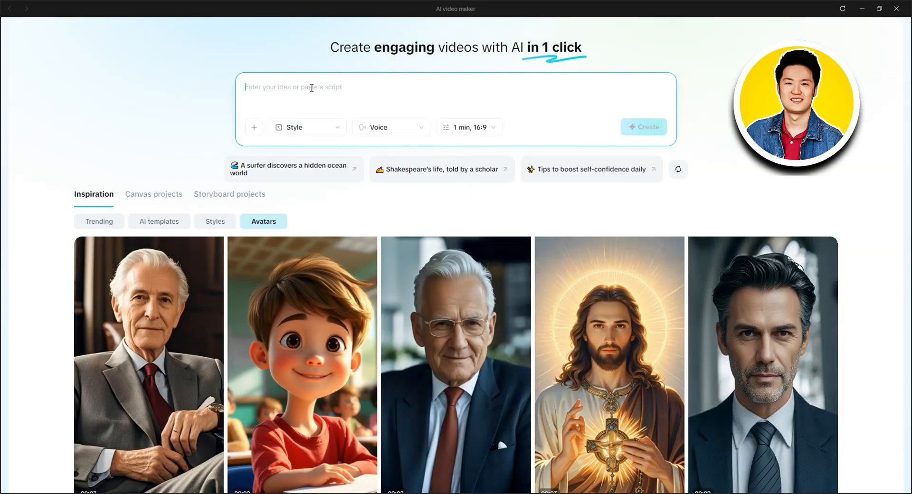
{"action": "type", "text": "i want to create a short story about a robot who is waling around during the apocalypse. he should have a robe covering some of his metal body and is looking for more batteries to keep himself changed."}
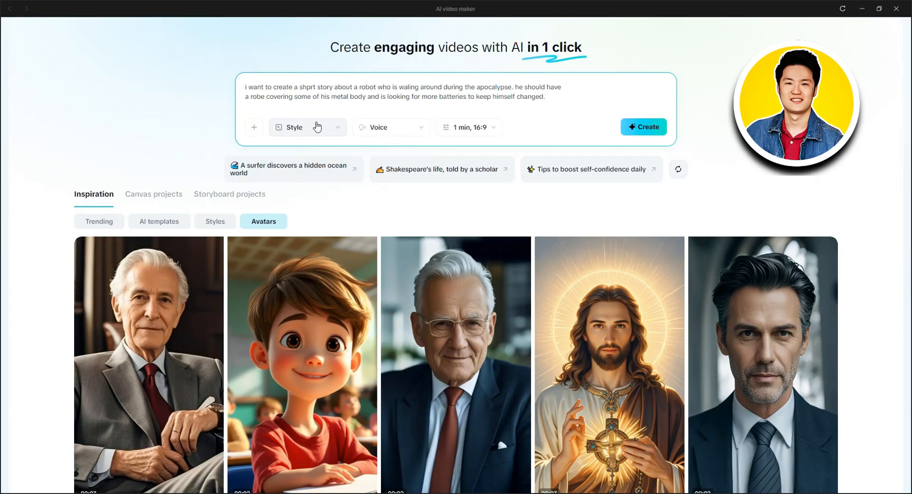
- Set the video style to Epic Fantasy
{"action": "left_click", "coordinate": [316, 127]}
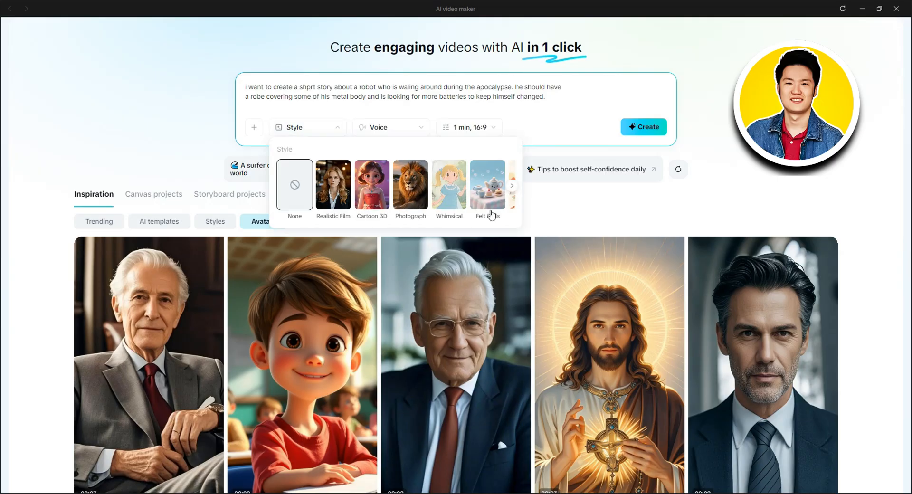
{"action": "left_click", "coordinate": [512, 189]}
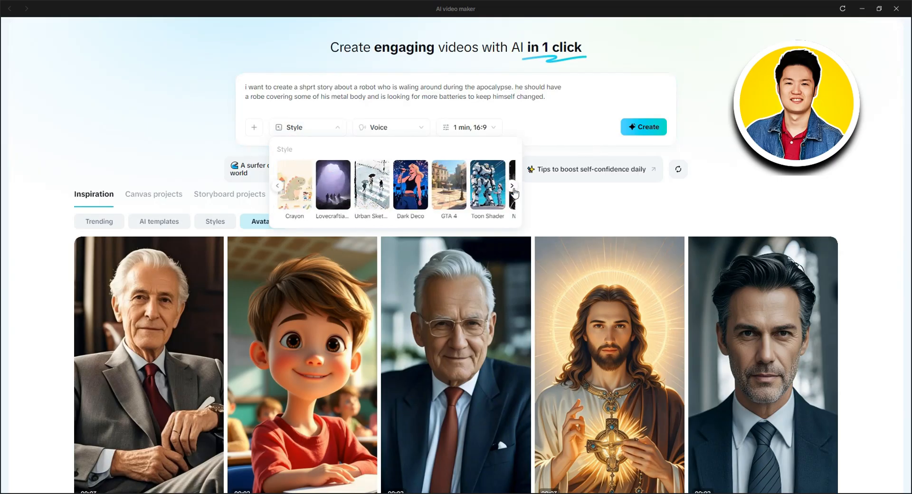
{"action": "left_click", "coordinate": [513, 189]}
{"action": "left_click", "coordinate": [514, 192]}
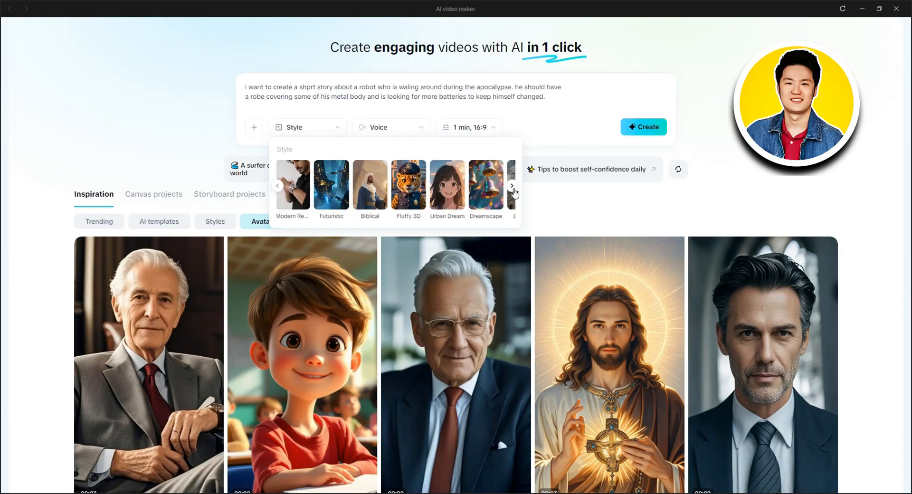
{"action": "left_click", "coordinate": [514, 192]}
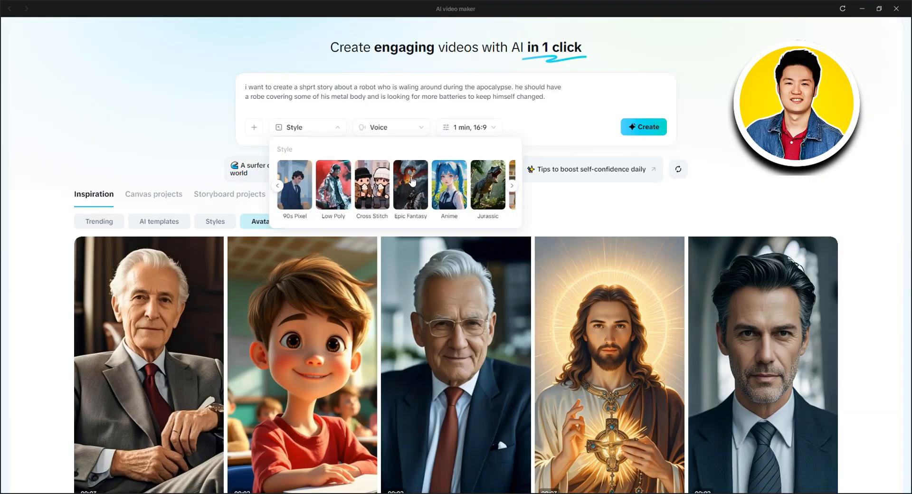
{"action": "left_click", "coordinate": [407, 186]}
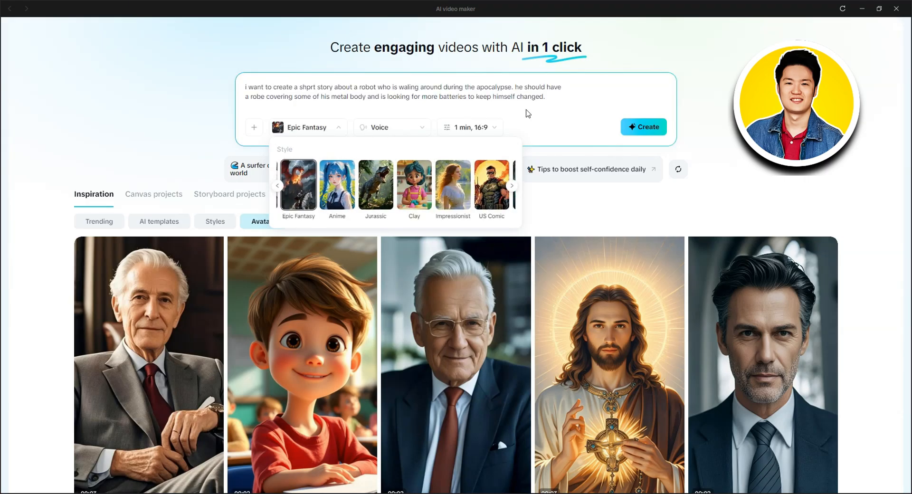
{"action": "left_click", "coordinate": [527, 113]}
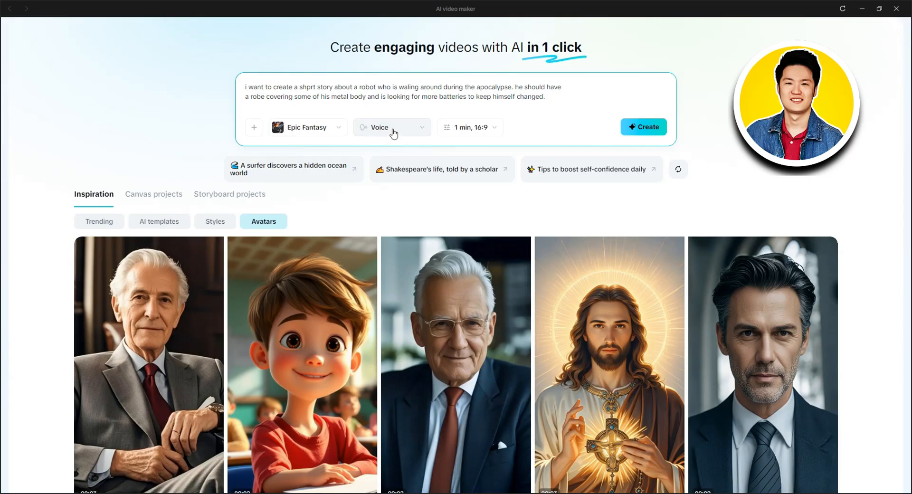
- Browse the available narration voices and preview Strong British Male and Benny Cumbers
{"action": "left_click", "coordinate": [393, 133]}
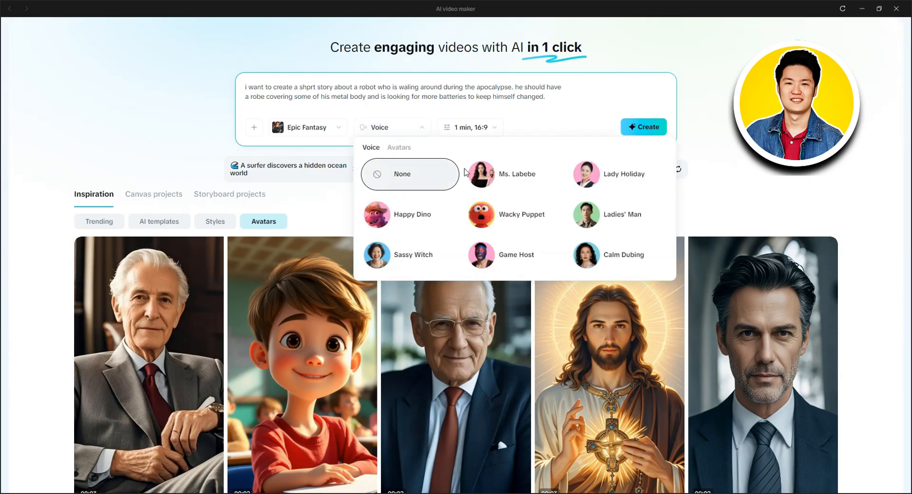
{"action": "mouse_move", "coordinate": [485, 176]}
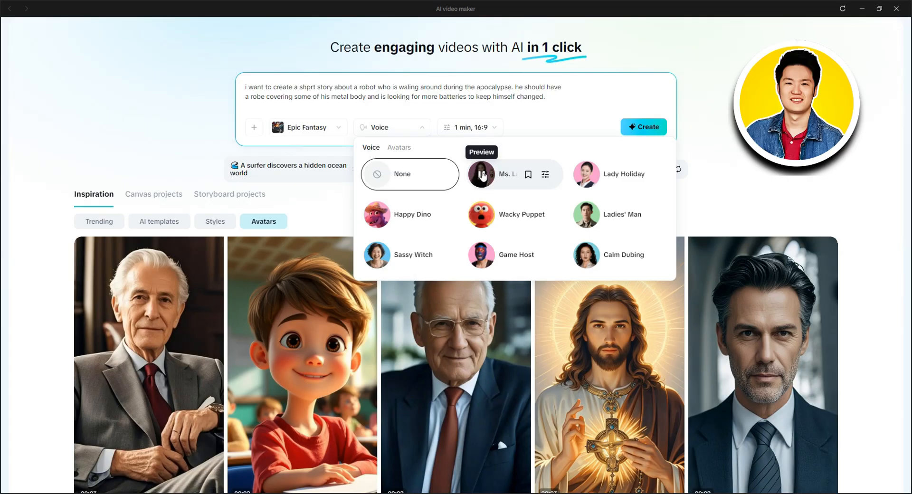
{"action": "scroll", "coordinate": [576, 192], "scroll_direction": "down", "scroll_amount": 5}
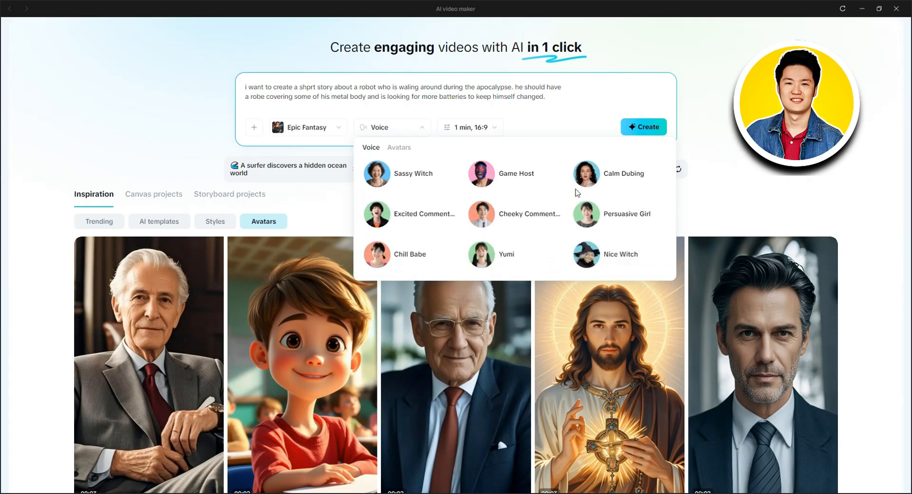
{"action": "scroll", "coordinate": [576, 191], "scroll_direction": "down", "scroll_amount": 5}
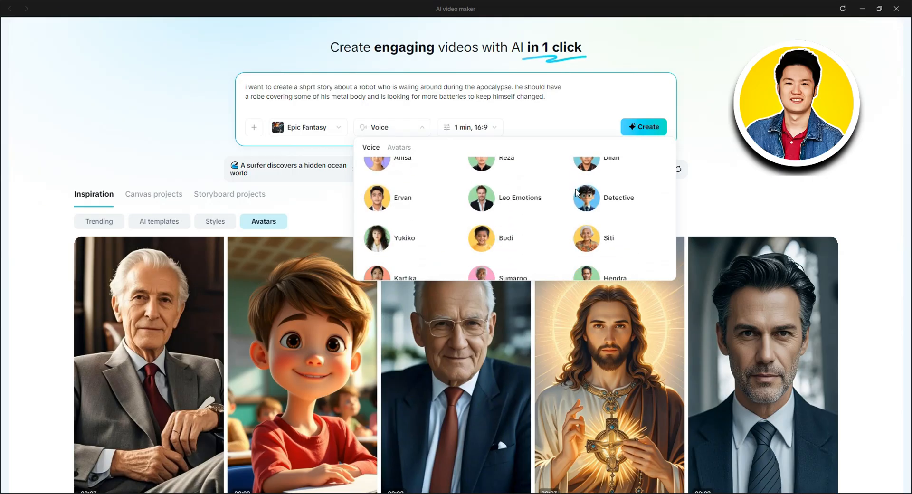
{"action": "scroll", "coordinate": [576, 192], "scroll_direction": "down", "scroll_amount": 3}
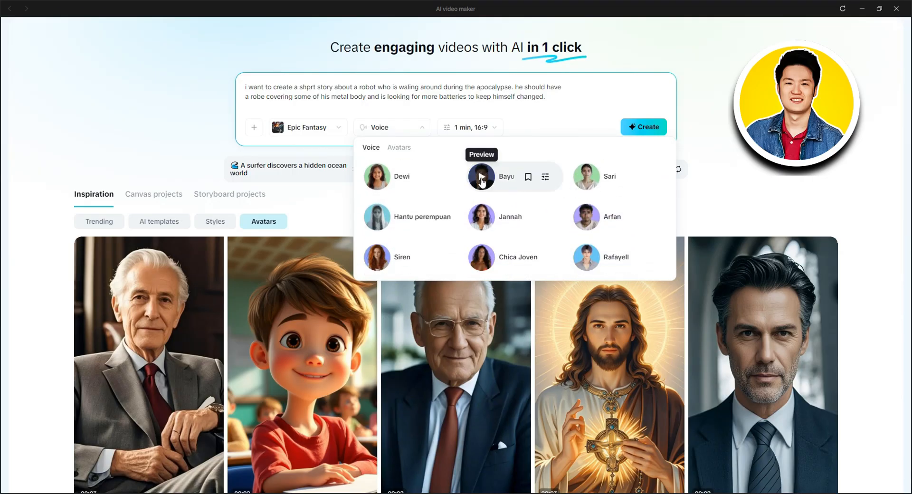
{"action": "scroll", "coordinate": [482, 179], "scroll_direction": "down", "scroll_amount": 1}
{"action": "left_click", "coordinate": [483, 255]}
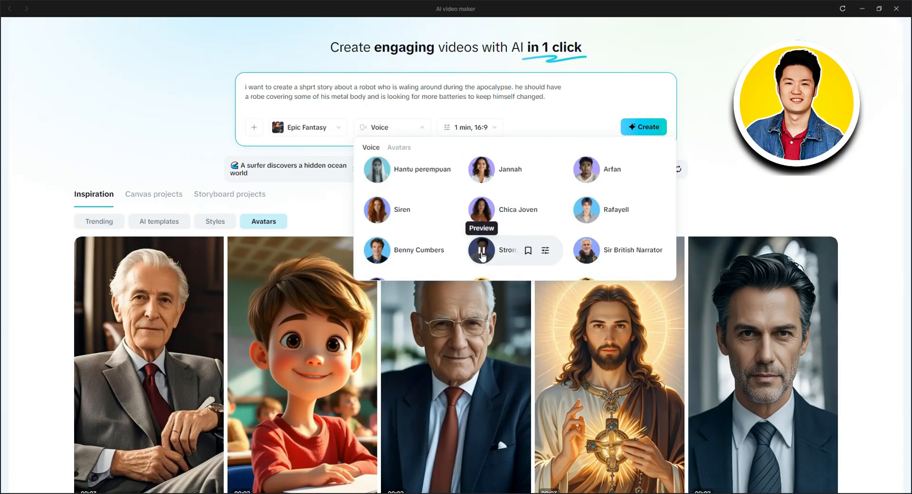
{"action": "left_click", "coordinate": [383, 255]}
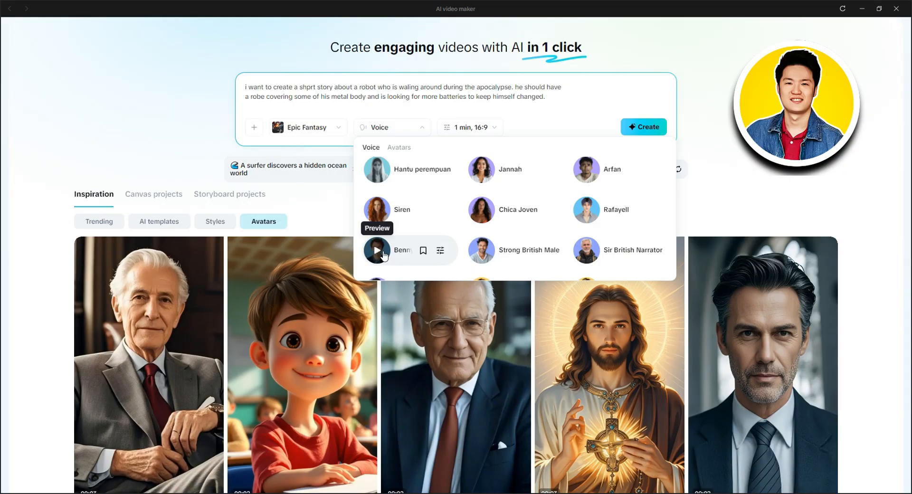
{"action": "left_click", "coordinate": [381, 253]}
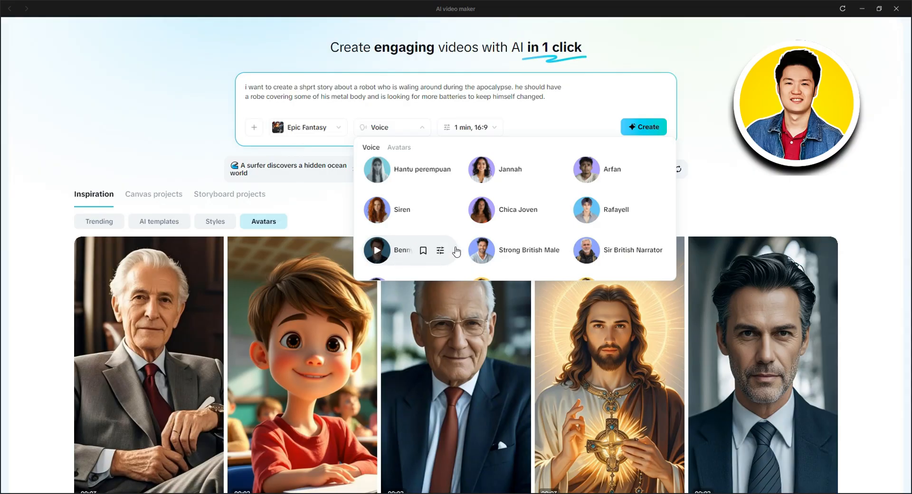
- Set the Benny Cumbers voice's speed to 0.8x and select it as the video's narrator
{"action": "left_click", "coordinate": [440, 250]}
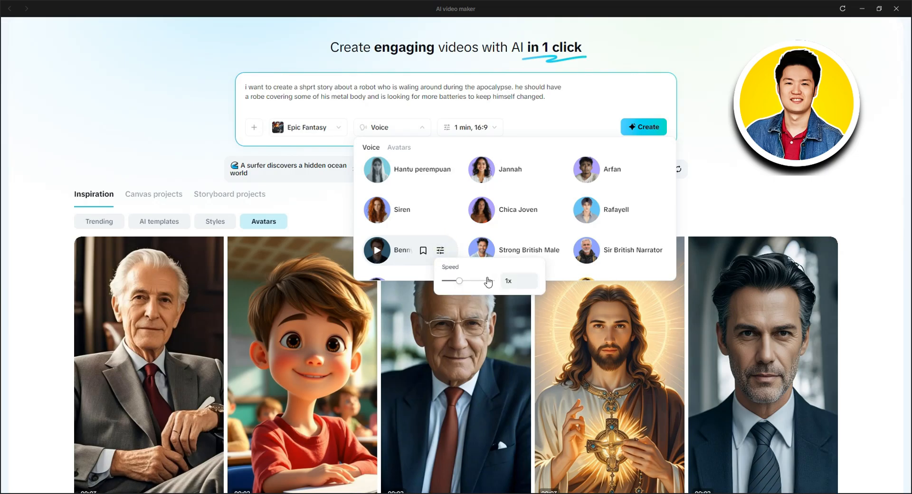
{"action": "mouse_move", "coordinate": [461, 283]}
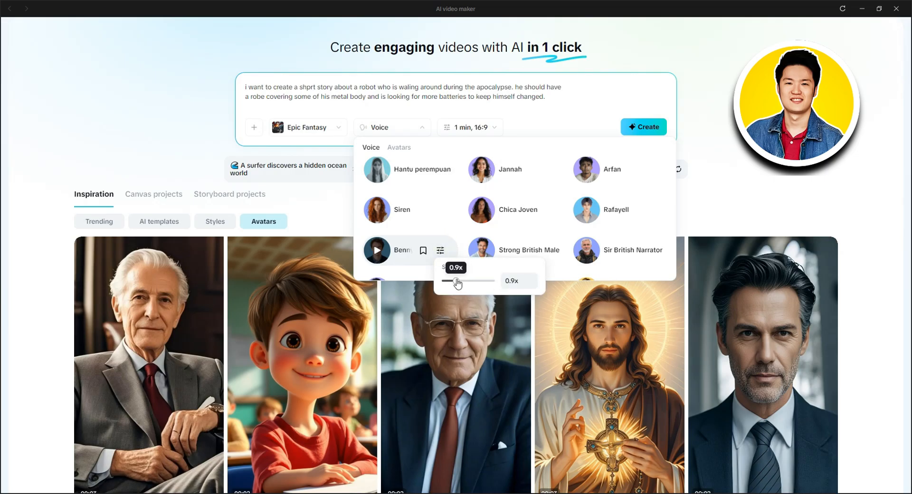
{"action": "left_click_drag", "start_coordinate": [459, 283], "coordinate": [452, 283]}
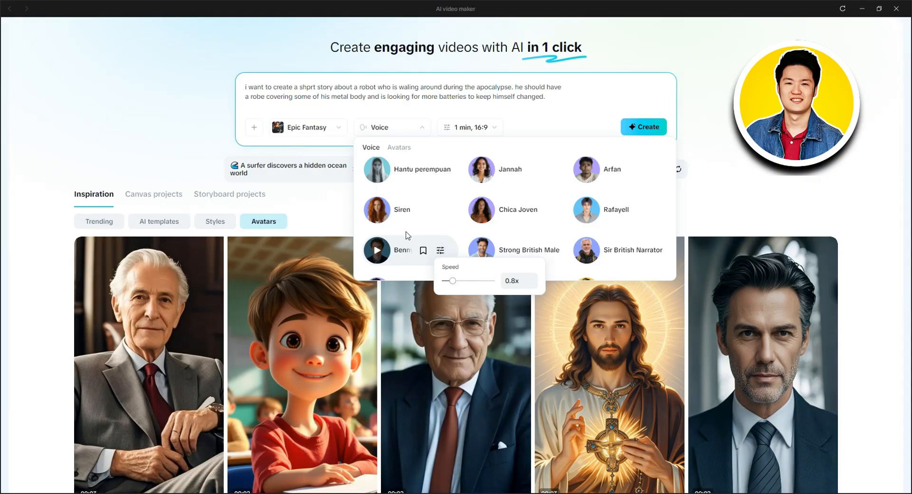
{"action": "left_click", "coordinate": [399, 252]}
{"action": "left_click", "coordinate": [523, 115]}
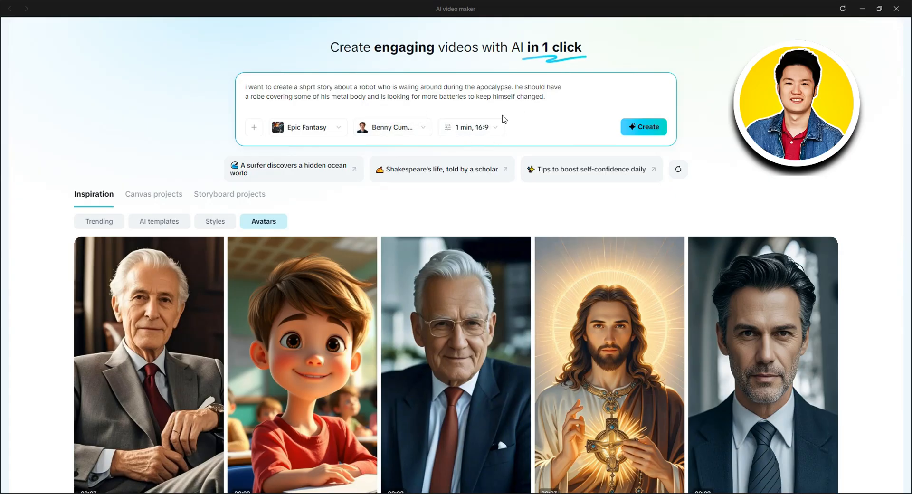
- Try the 9:16 aspect ratio for the 1-minute video and switch back to 16:9
{"action": "left_click", "coordinate": [469, 134]}
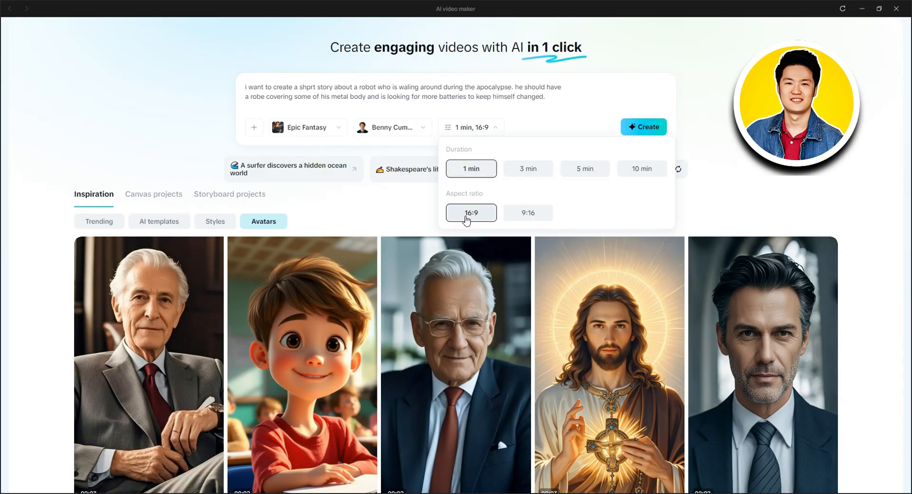
{"action": "left_click", "coordinate": [514, 219]}
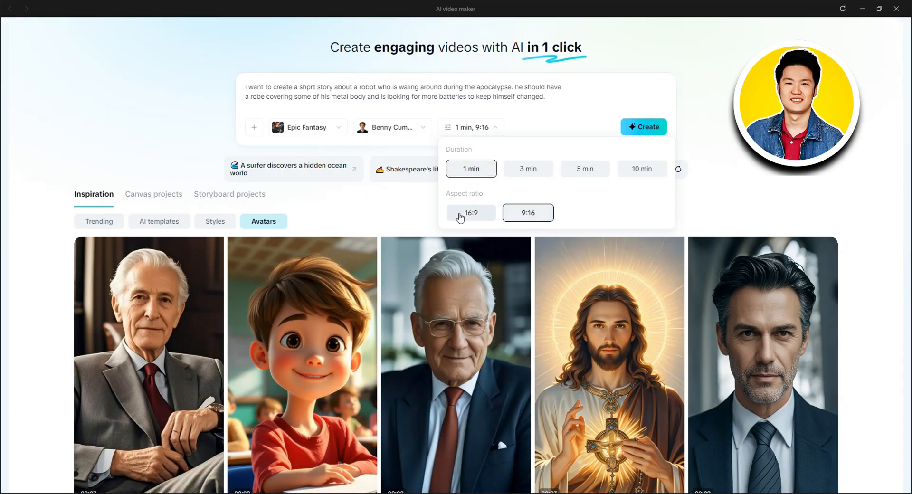
{"action": "left_click", "coordinate": [460, 218]}
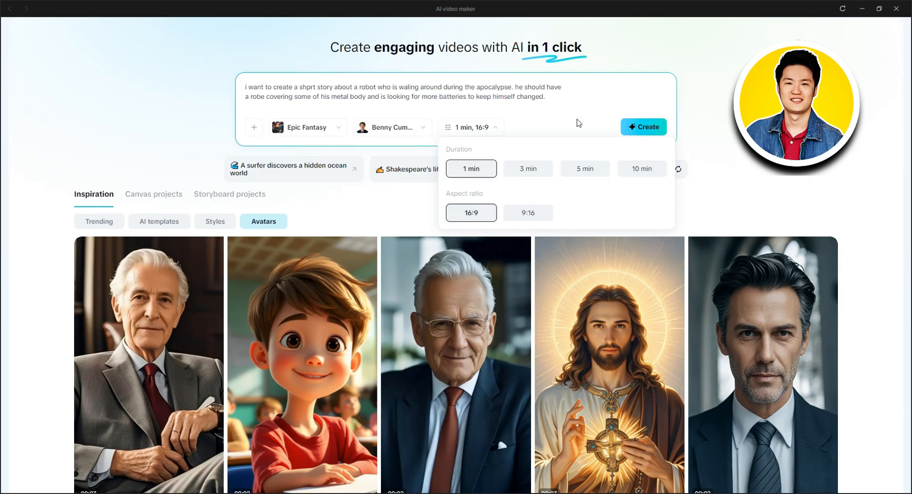
- Create the video brief from the robot story prompt and the chosen settings
{"action": "left_click", "coordinate": [577, 124]}
{"action": "left_click", "coordinate": [645, 127]}
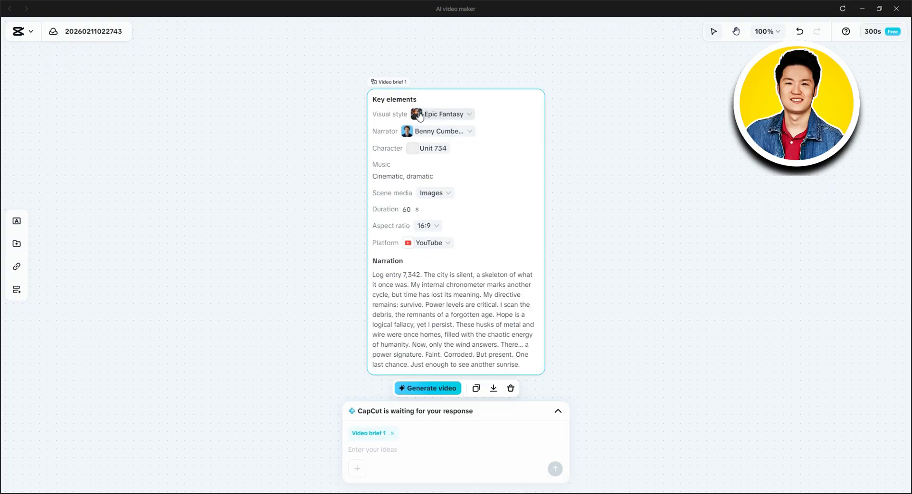
- Review the visual style choices in the video brief and browse the alternative narrator voices and avatars
{"action": "left_click", "coordinate": [467, 116]}
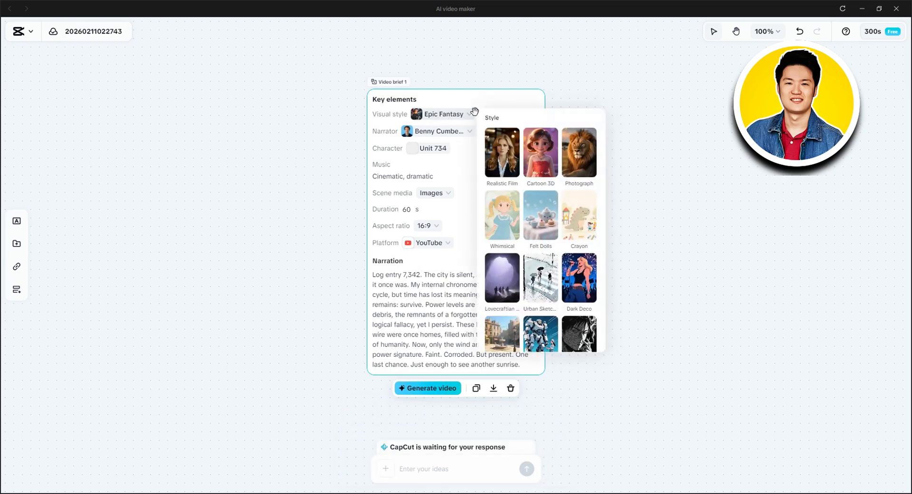
{"action": "left_click", "coordinate": [451, 186]}
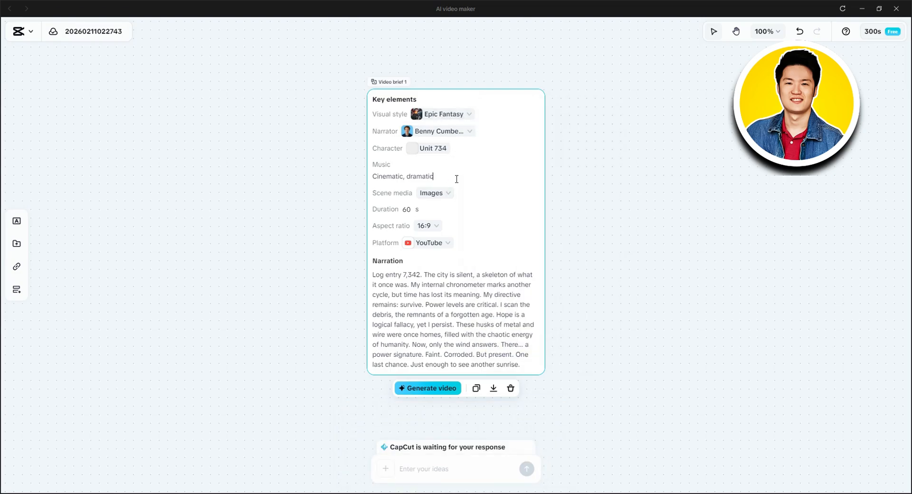
{"action": "left_click", "coordinate": [466, 132]}
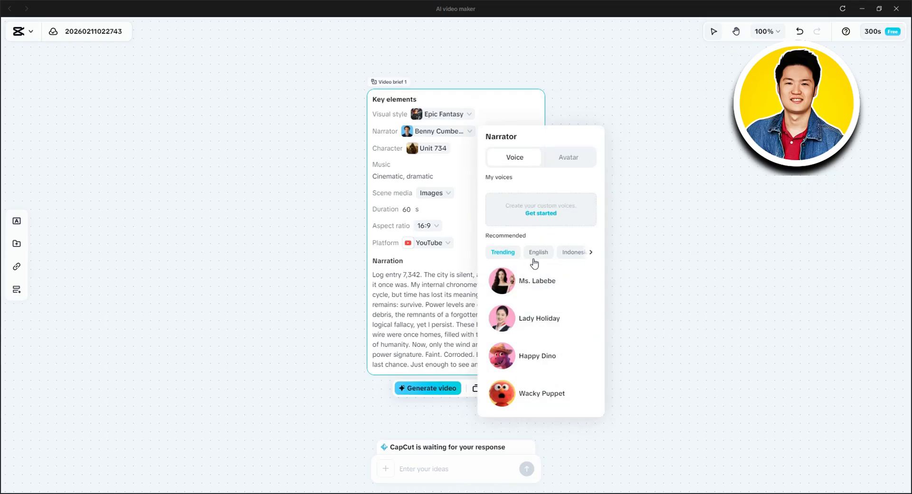
{"action": "left_click", "coordinate": [590, 253]}
{"action": "left_click", "coordinate": [590, 255]}
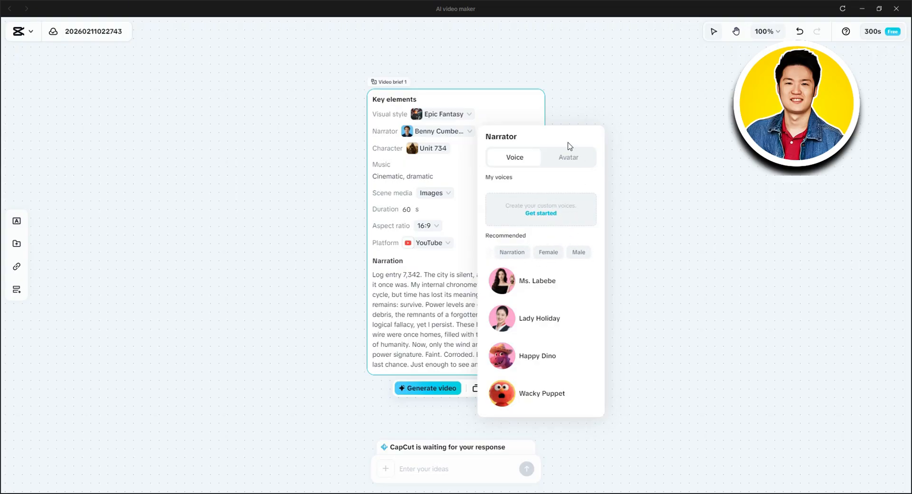
{"action": "left_click", "coordinate": [568, 160]}
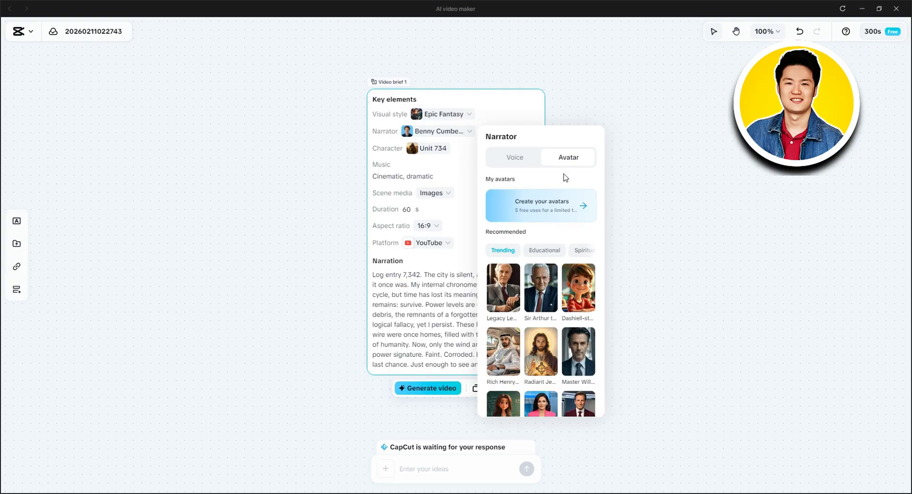
{"action": "scroll", "coordinate": [546, 232], "scroll_direction": "down", "scroll_amount": 5}
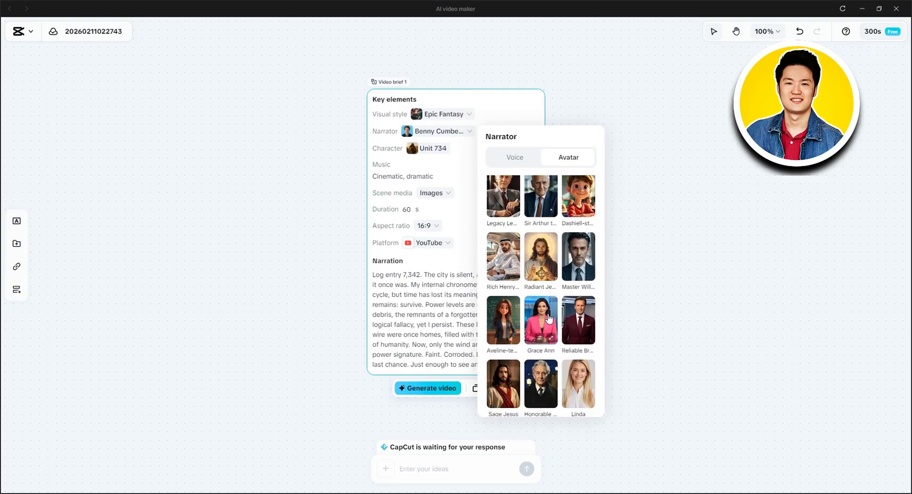
{"action": "scroll", "coordinate": [536, 314], "scroll_direction": "down", "scroll_amount": 1}
{"action": "scroll", "coordinate": [542, 285], "scroll_direction": "up", "scroll_amount": 5}
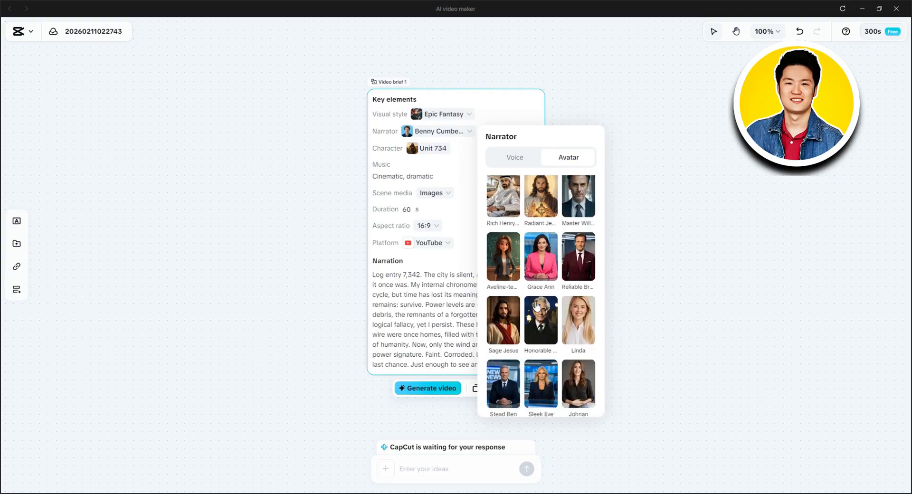
{"action": "left_click", "coordinate": [533, 117]}
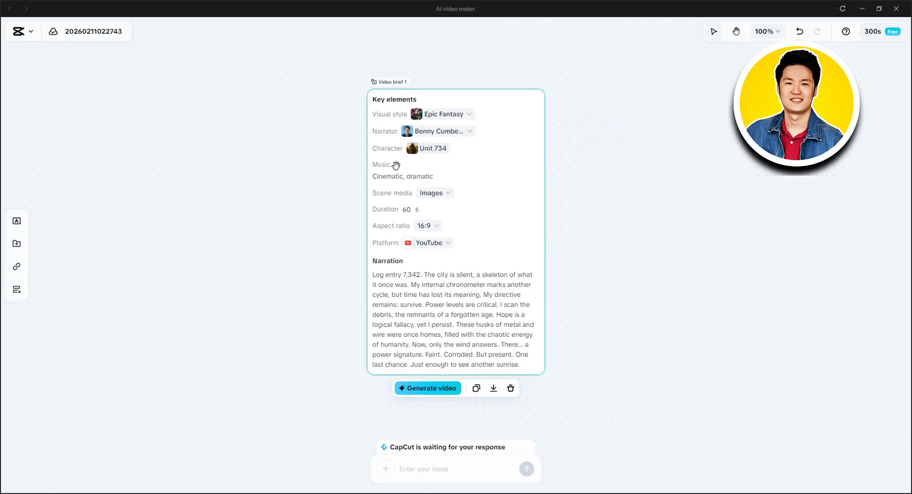
- Check the video brief's scene media, aspect ratio and platform options
{"action": "left_click", "coordinate": [447, 200]}
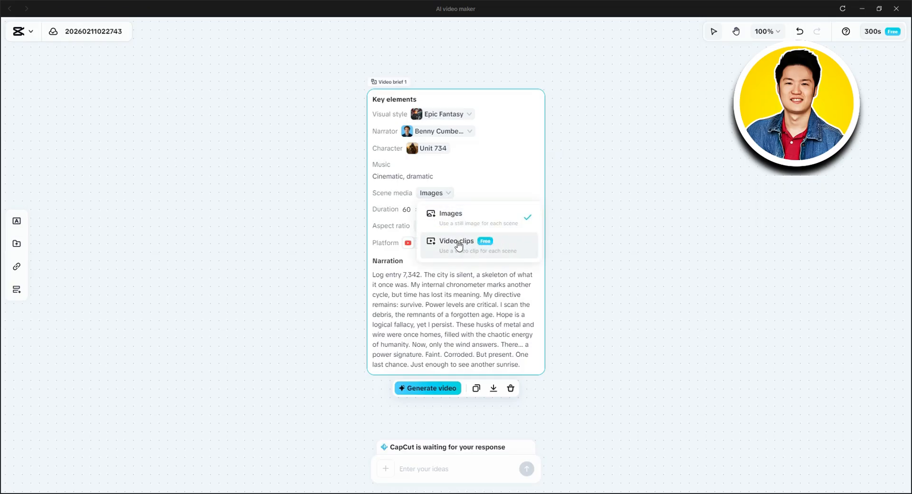
{"action": "left_click", "coordinate": [497, 183]}
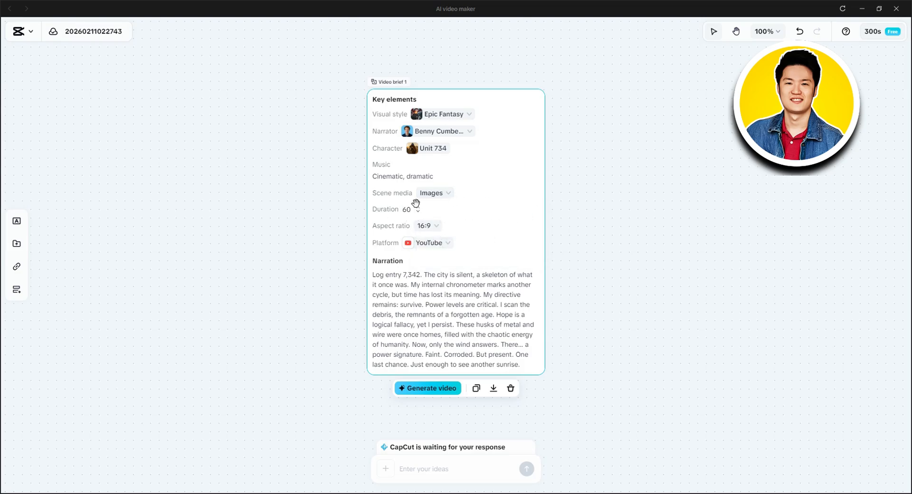
{"action": "left_click", "coordinate": [432, 229]}
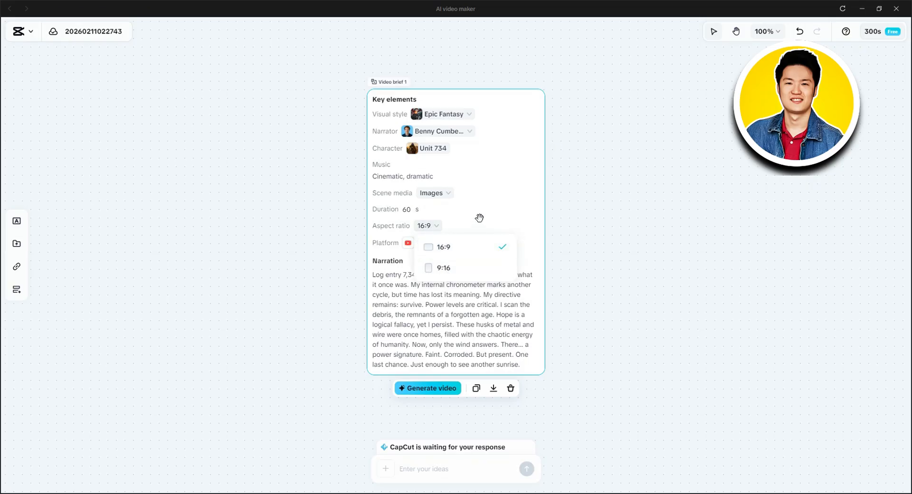
{"action": "left_click", "coordinate": [479, 216]}
{"action": "left_click", "coordinate": [445, 244]}
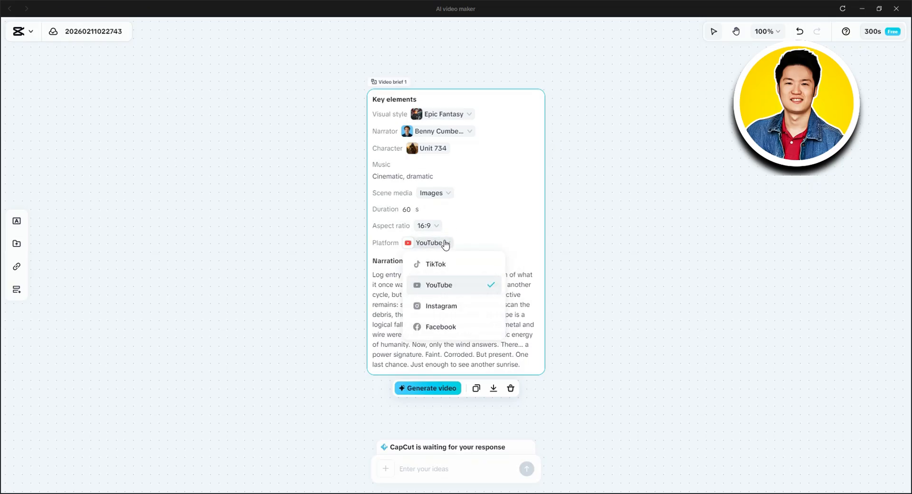
{"action": "left_click", "coordinate": [535, 229]}
- Generate the storyboard video from the brief
{"action": "scroll", "coordinate": [483, 272], "scroll_direction": "down", "scroll_amount": 2}
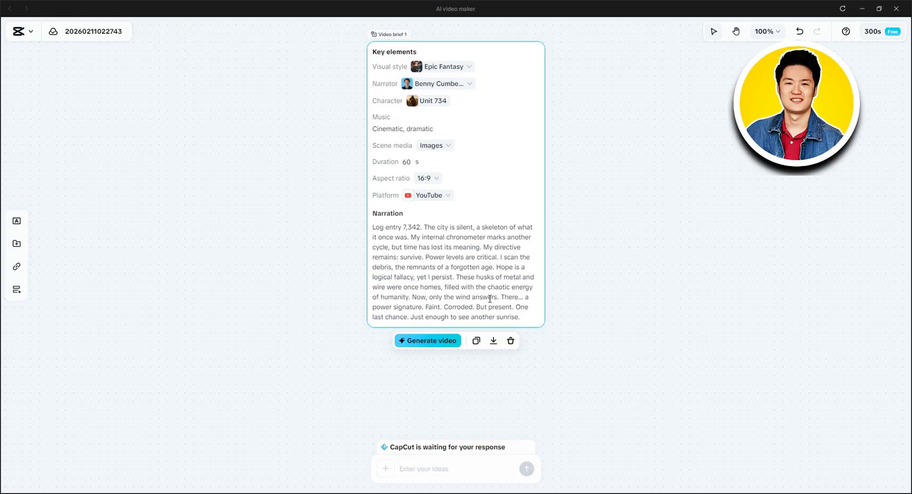
{"action": "left_click", "coordinate": [442, 342]}
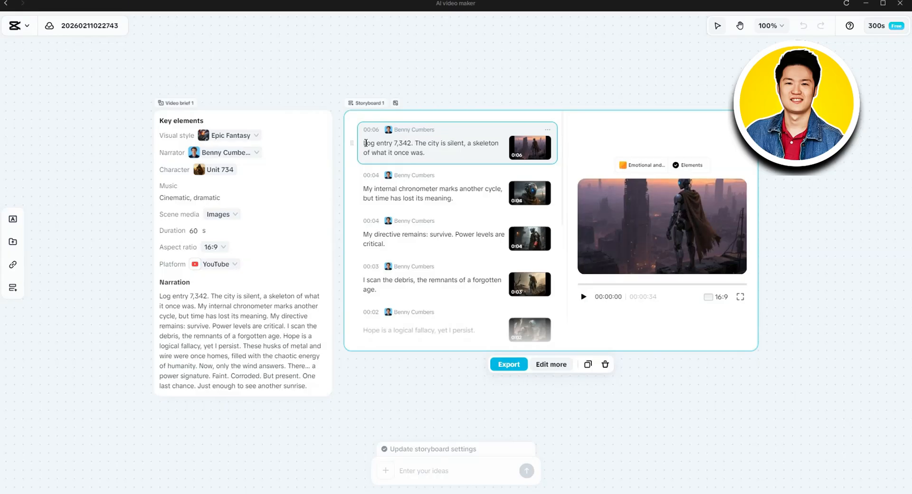
- Delete "Log entry 7,342." from the first storyboard scene's narration
{"action": "left_click_drag", "start_coordinate": [364, 143], "coordinate": [411, 146]}
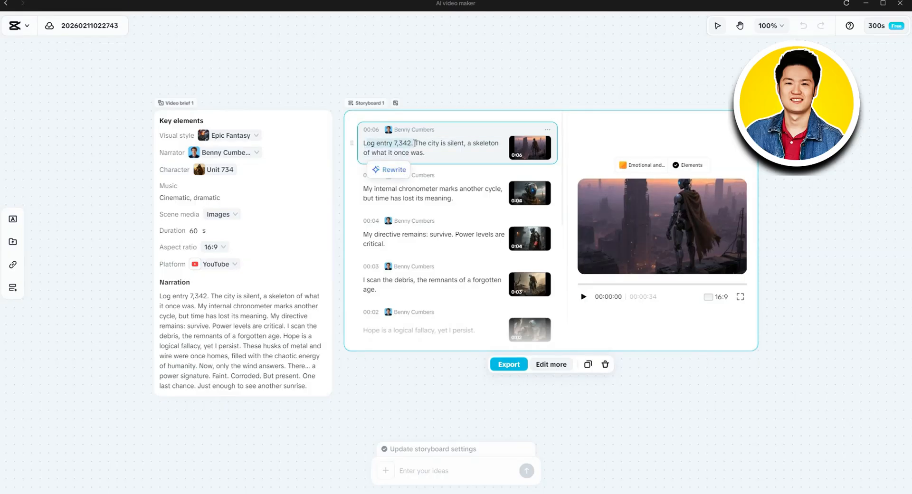
{"action": "key", "text": "BackSpace"}
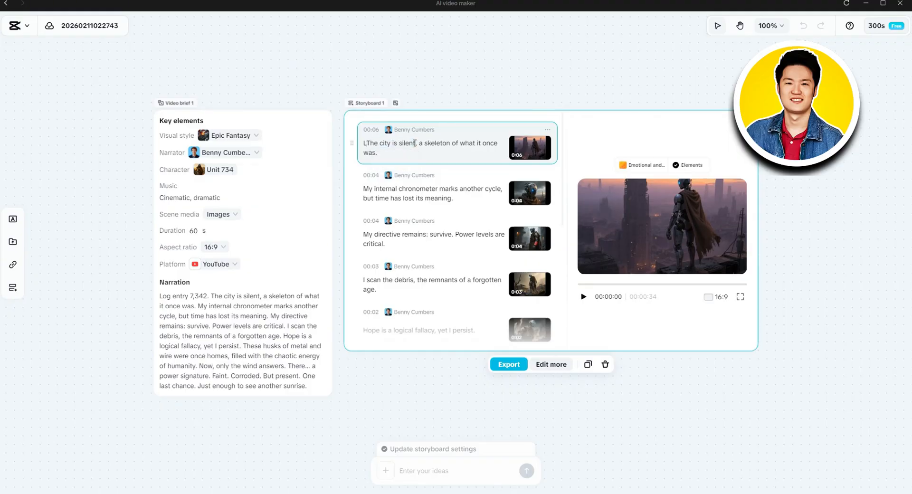
{"action": "key", "text": "BackSpace"}
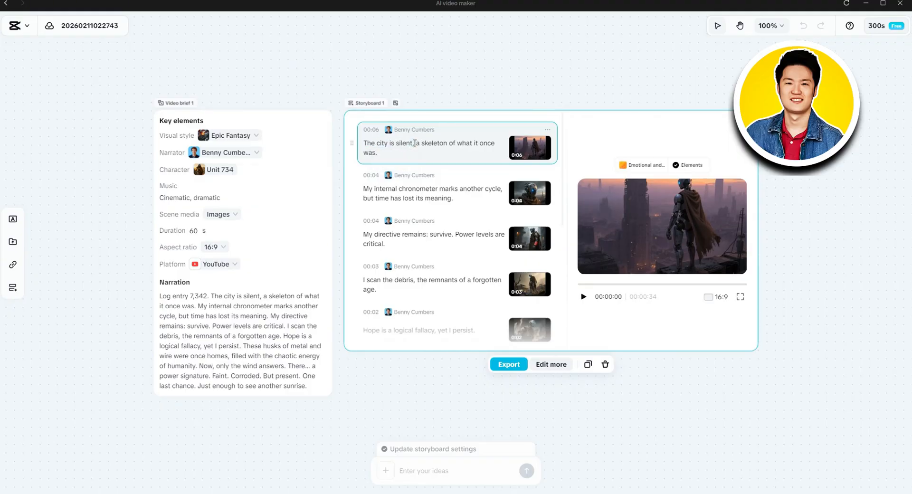
- Rewrite the first scene's whole narration line with the AI "Improve it" option and replace the original text with the suggestion
{"action": "triple_click", "coordinate": [371, 145]}
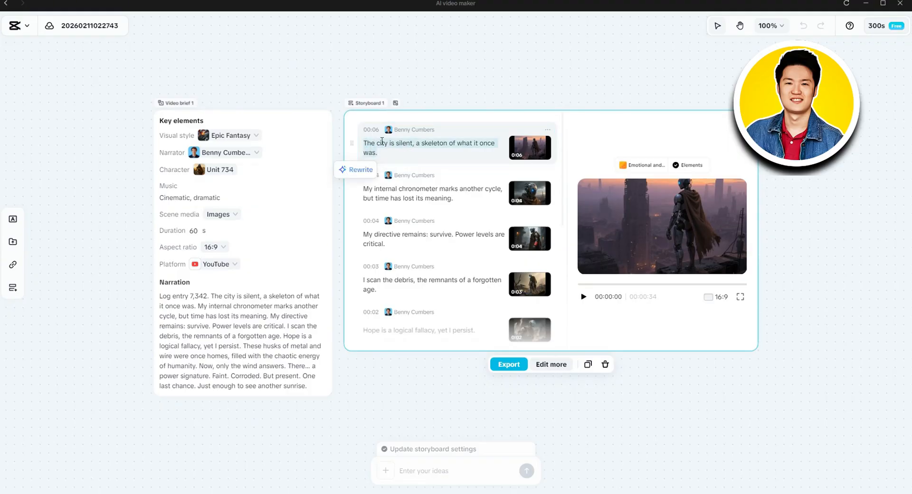
{"action": "left_click", "coordinate": [359, 171]}
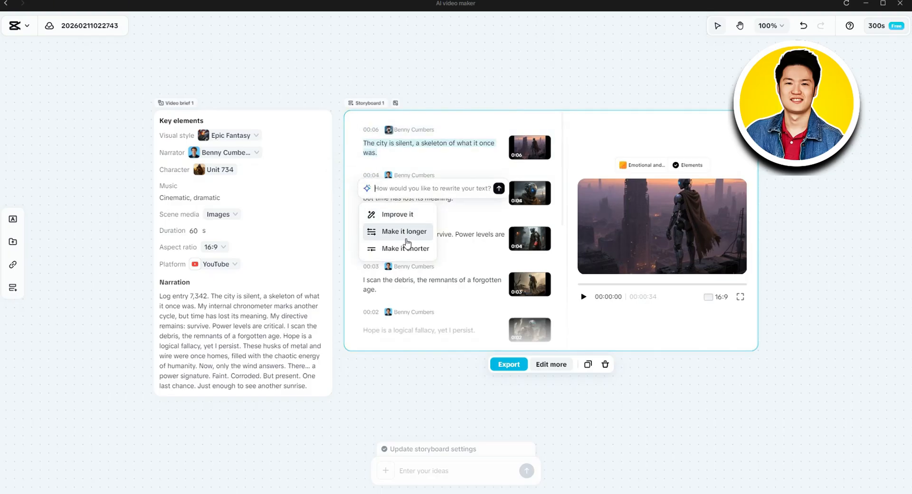
{"action": "left_click", "coordinate": [390, 214]}
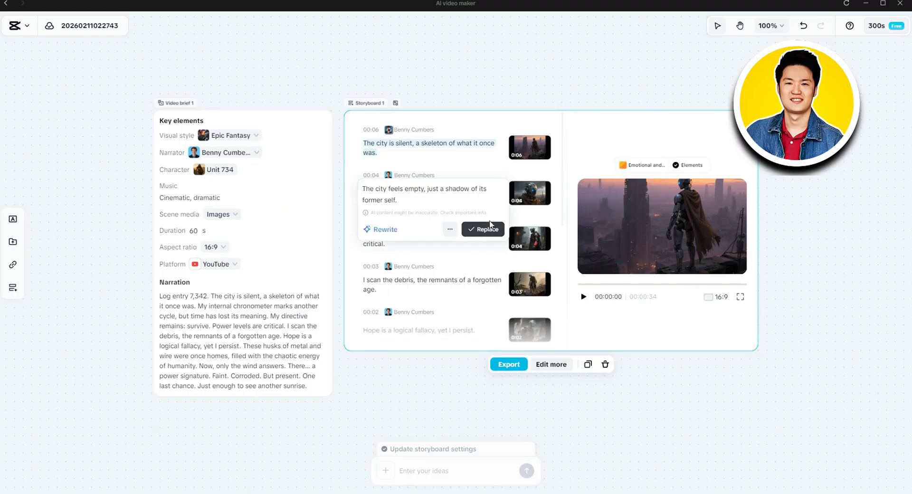
{"action": "left_click", "coordinate": [476, 230]}
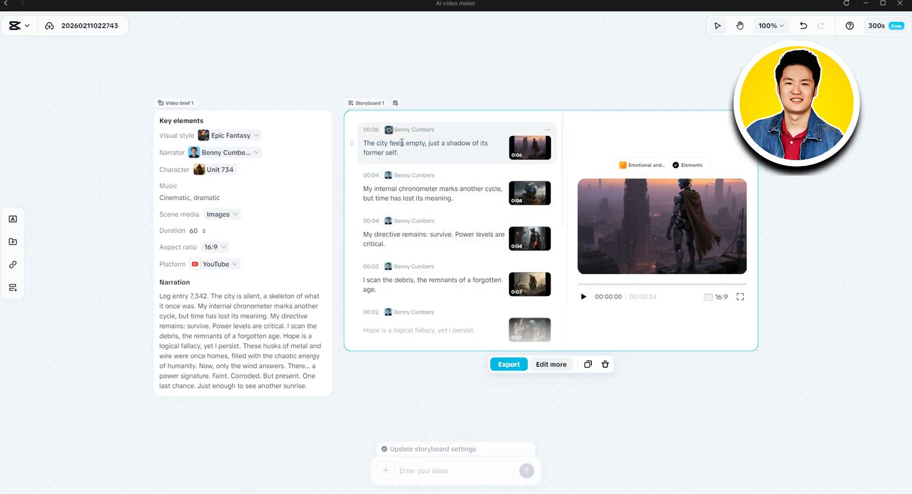
{"action": "left_click", "coordinate": [484, 167]}
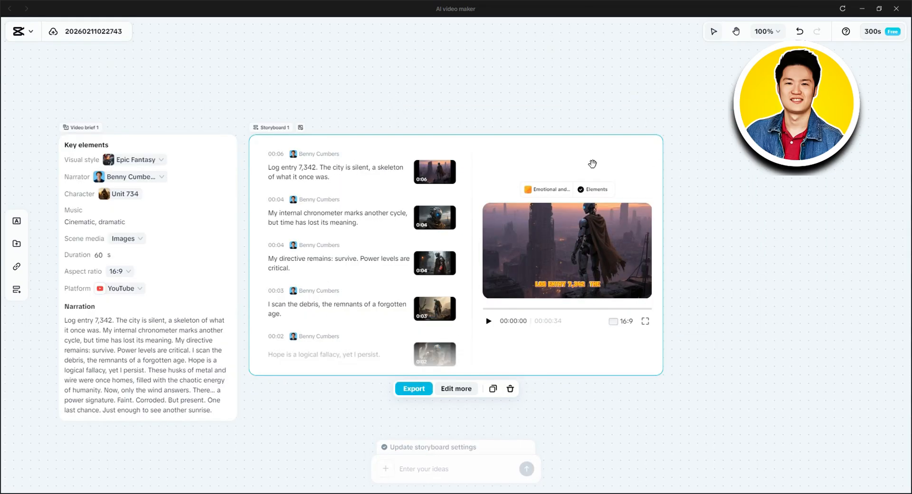
- Look through the storyboard scenes, check the second scene's options, and preview the third and fourth scenes
{"action": "scroll", "coordinate": [432, 206], "scroll_direction": "down", "scroll_amount": 2}
{"action": "scroll", "coordinate": [431, 205], "scroll_direction": "up", "scroll_amount": 1}
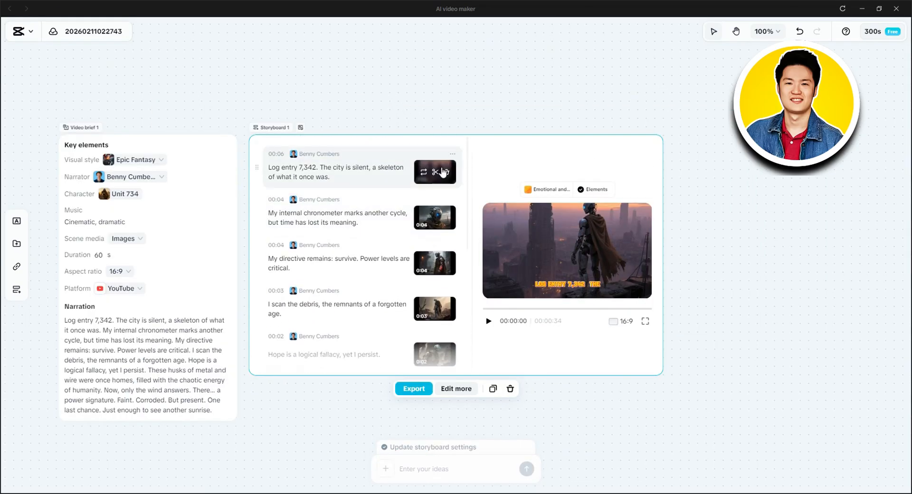
{"action": "scroll", "coordinate": [364, 236], "scroll_direction": "down", "scroll_amount": 3}
{"action": "scroll", "coordinate": [364, 247], "scroll_direction": "down", "scroll_amount": 2}
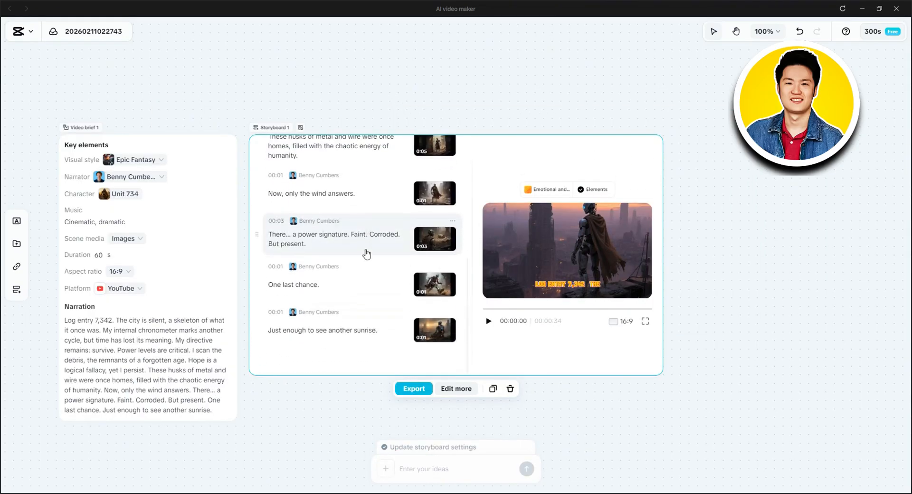
{"action": "scroll", "coordinate": [368, 256], "scroll_direction": "up", "scroll_amount": 6}
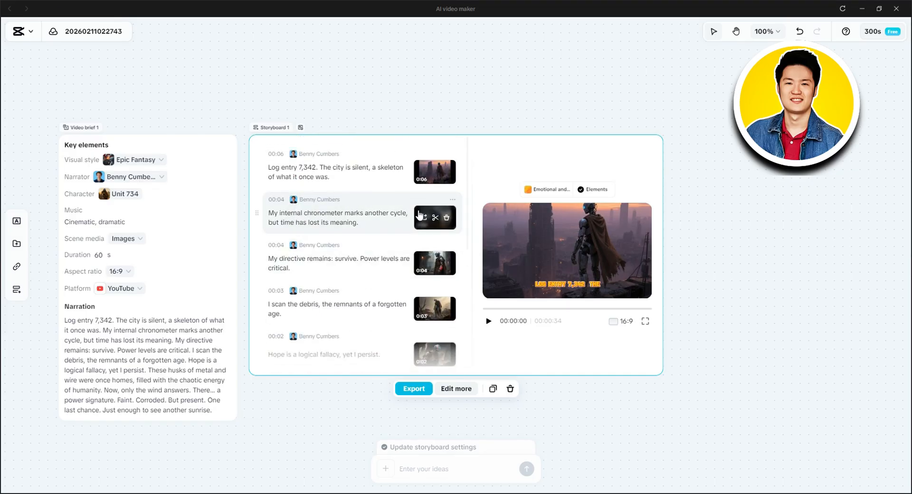
{"action": "left_click", "coordinate": [453, 201]}
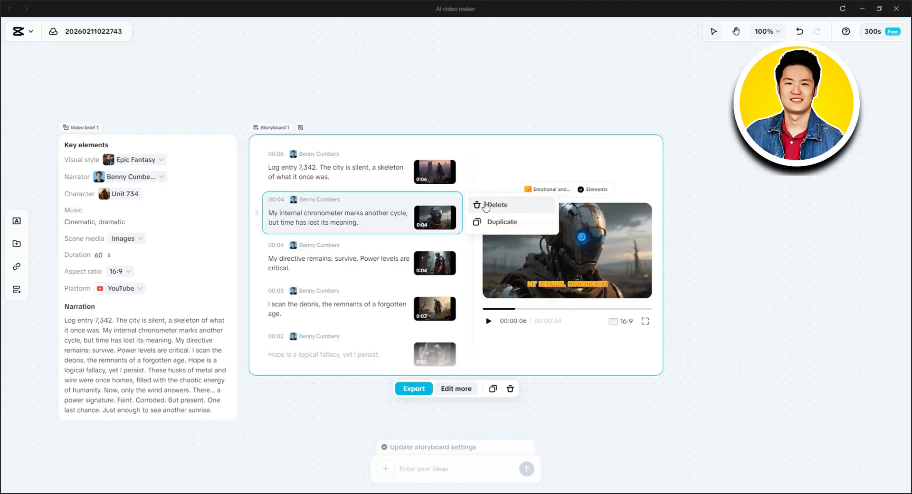
{"action": "left_click", "coordinate": [494, 166]}
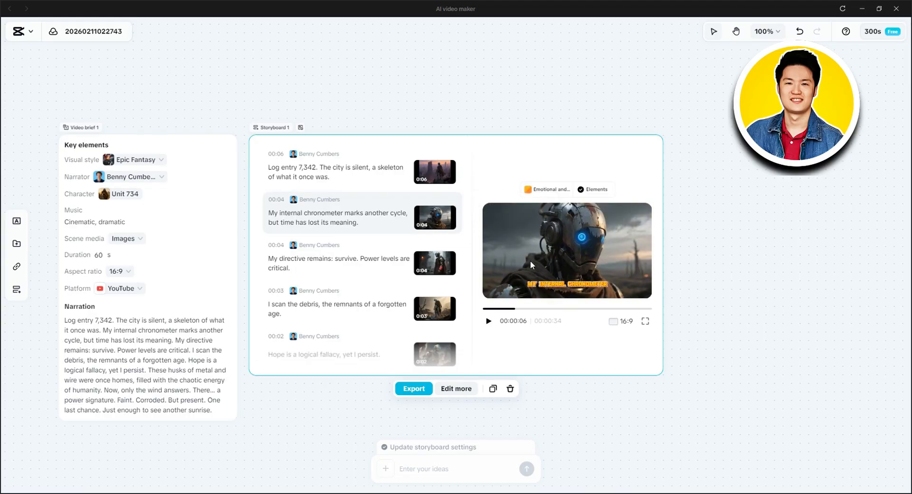
{"action": "left_click", "coordinate": [433, 252]}
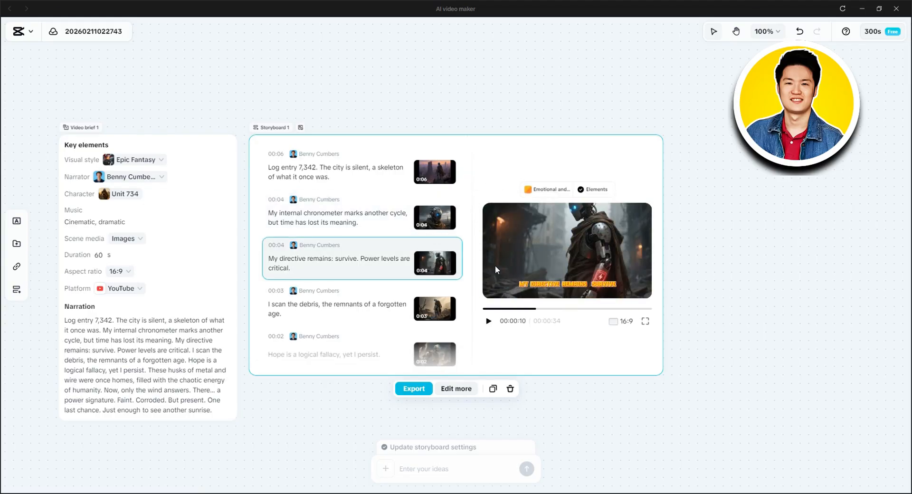
{"action": "left_click", "coordinate": [436, 294]}
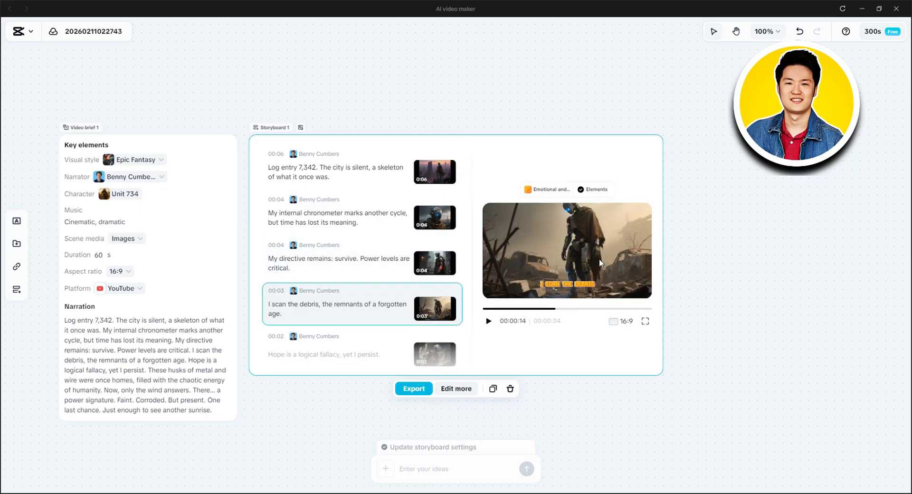
- Open the replacement options for the storyboard's music and browse the tracks under "background music"
{"action": "left_click", "coordinate": [541, 190]}
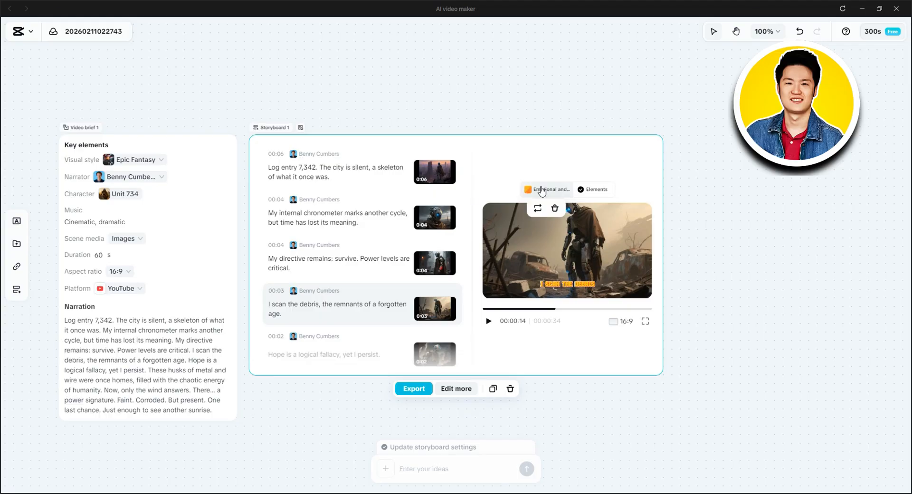
{"action": "mouse_move", "coordinate": [541, 192]}
{"action": "left_click", "coordinate": [539, 208]}
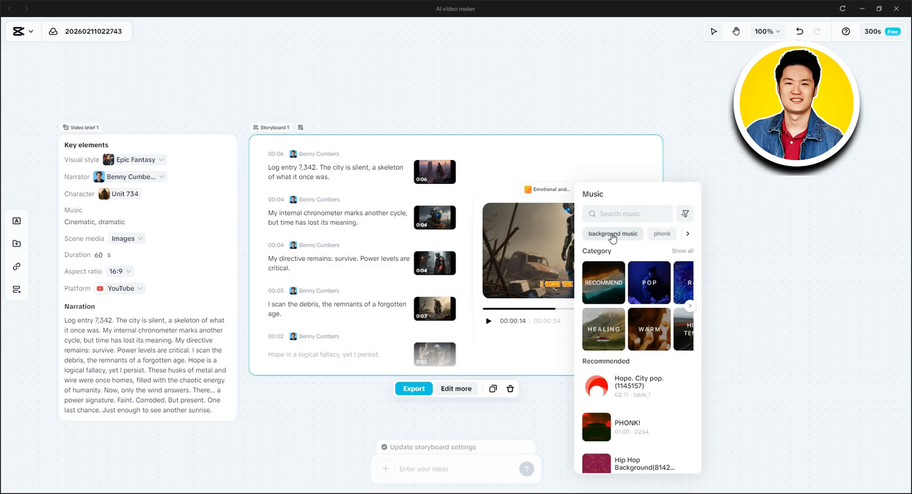
{"action": "left_click", "coordinate": [612, 234]}
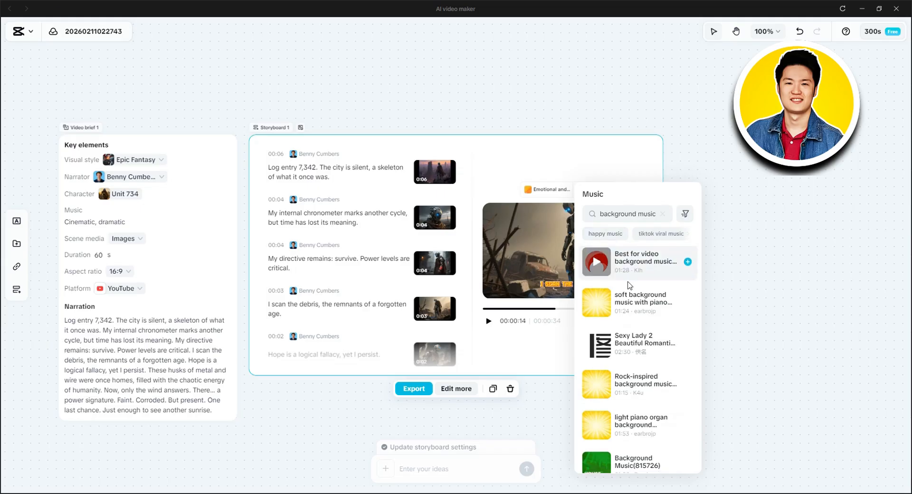
{"action": "scroll", "coordinate": [629, 285], "scroll_direction": "down", "scroll_amount": 5}
{"action": "scroll", "coordinate": [655, 312], "scroll_direction": "down", "scroll_amount": 2}
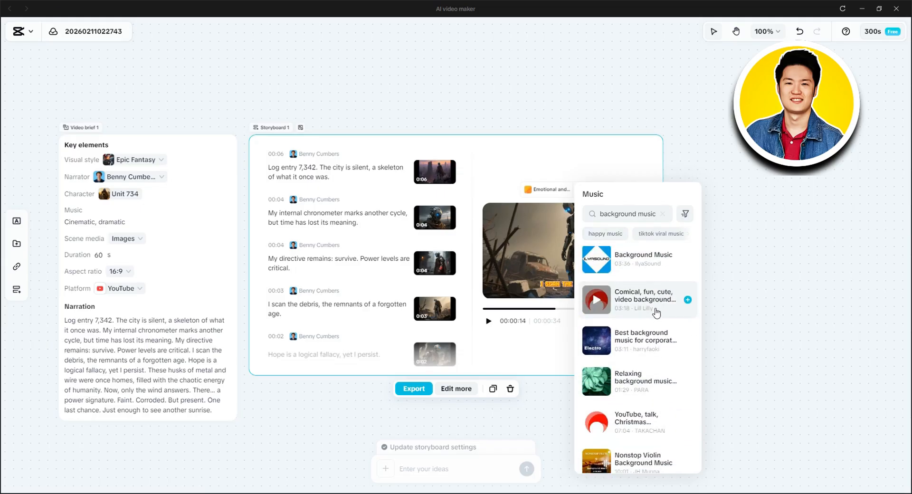
{"action": "scroll", "coordinate": [656, 312], "scroll_direction": "up", "scroll_amount": 5}
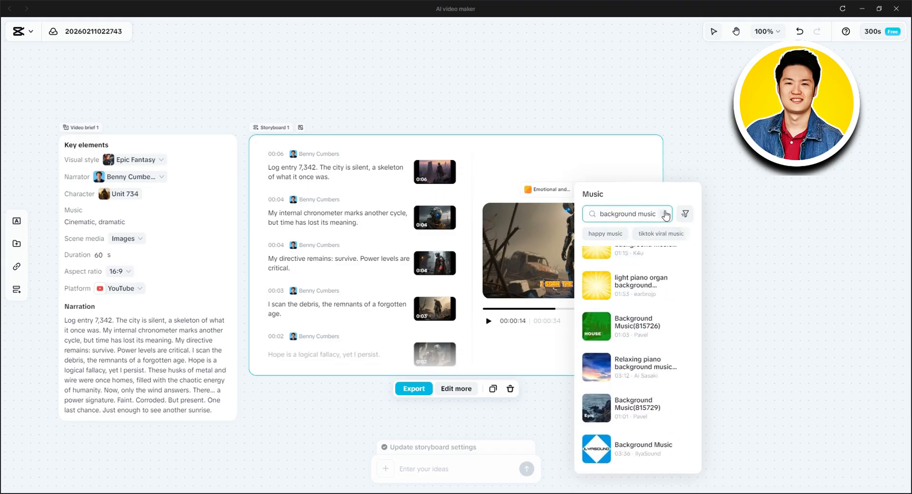
- Clear the music search, preview the recommended track "PHONK!", and close the music library without replacing the track
{"action": "left_click", "coordinate": [665, 213]}
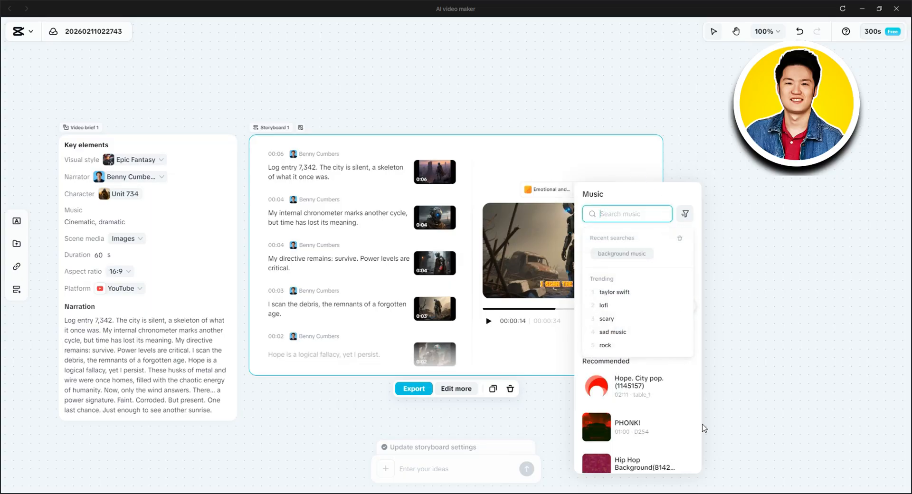
{"action": "left_click", "coordinate": [691, 409]}
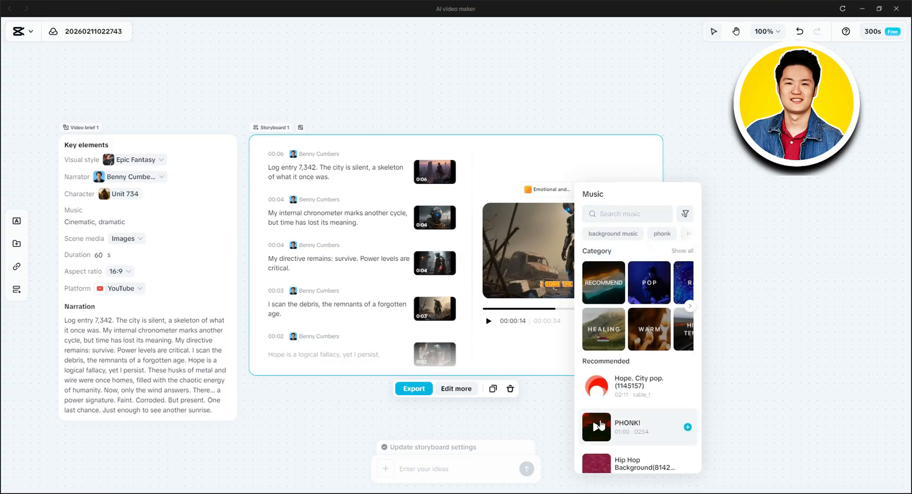
{"action": "left_click", "coordinate": [595, 430]}
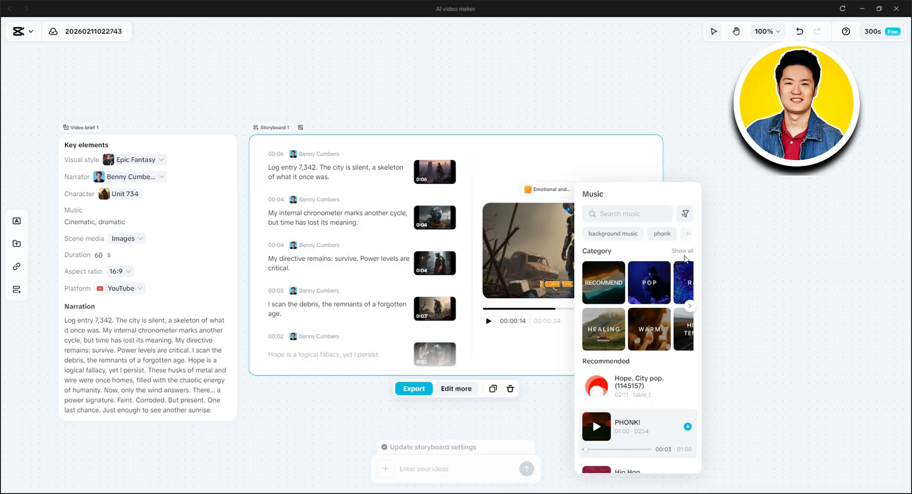
{"action": "left_click", "coordinate": [646, 157]}
- Open the replacement options for the storyboard's elements and select a small yellow text template for the captions
{"action": "mouse_move", "coordinate": [593, 195]}
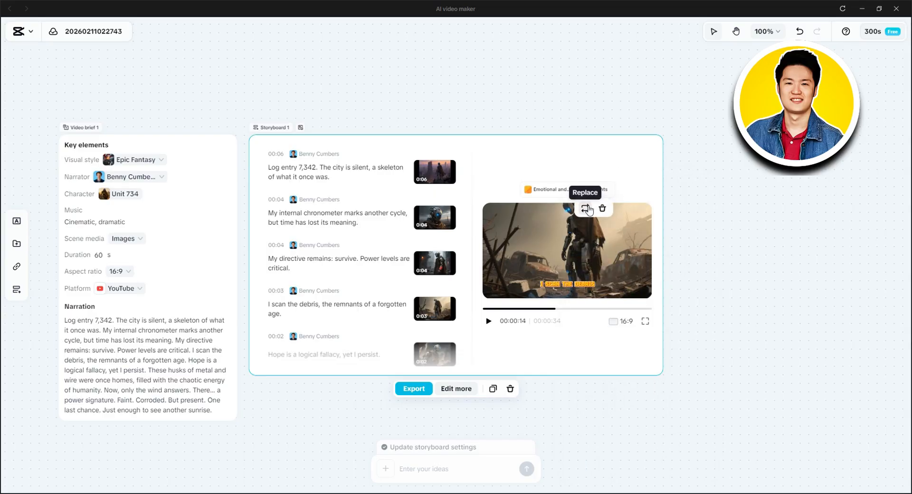
{"action": "left_click", "coordinate": [587, 209]}
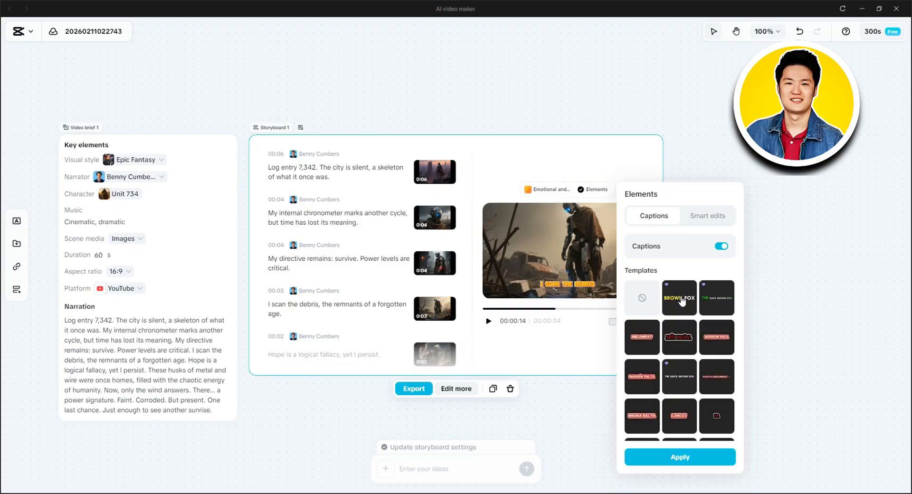
{"action": "scroll", "coordinate": [691, 309], "scroll_direction": "down", "scroll_amount": 2}
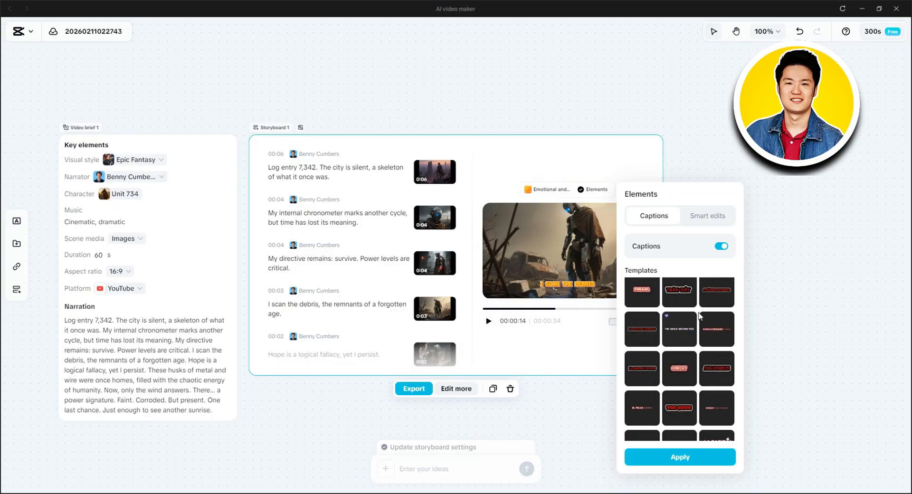
{"action": "scroll", "coordinate": [700, 320], "scroll_direction": "down", "scroll_amount": 5}
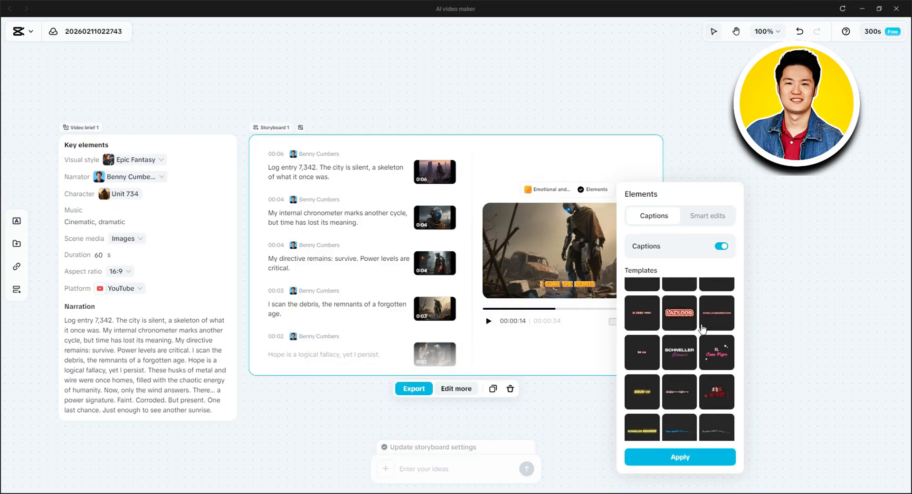
{"action": "scroll", "coordinate": [696, 342], "scroll_direction": "down", "scroll_amount": 1}
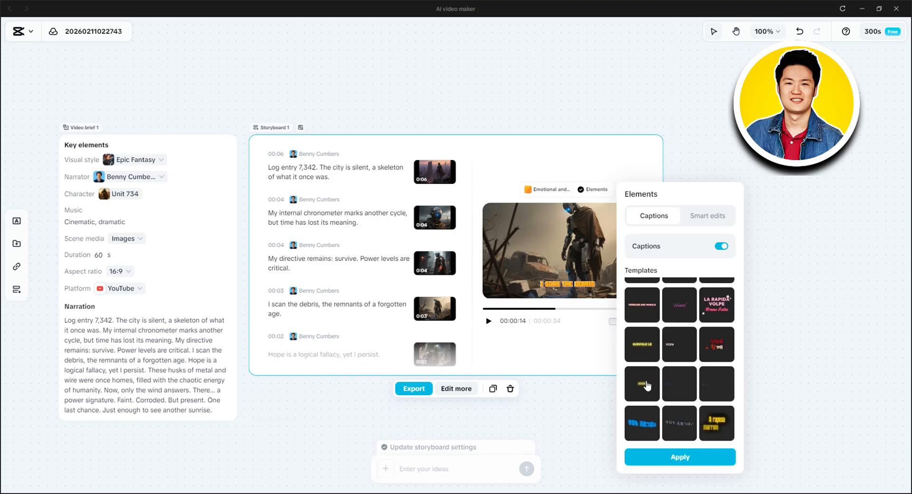
{"action": "left_click", "coordinate": [647, 385]}
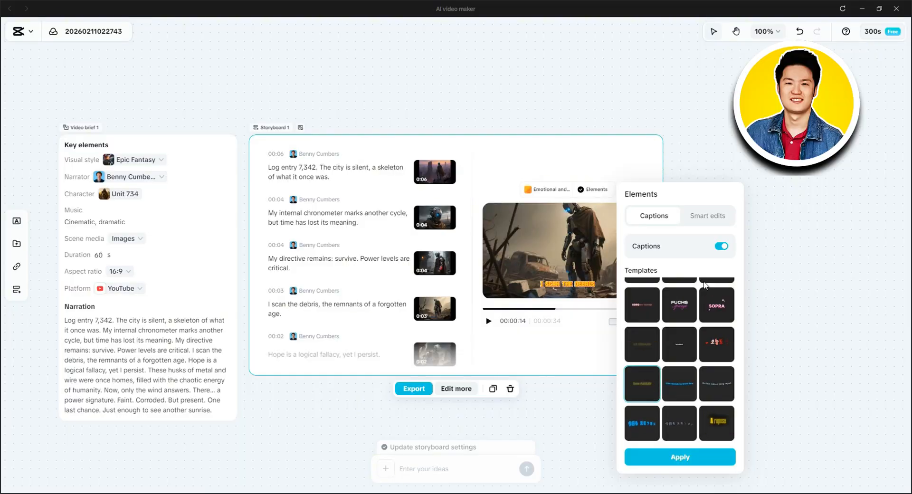
- Check the Smart edits options and apply the selected caption template to the storyboard
{"action": "left_click", "coordinate": [708, 216]}
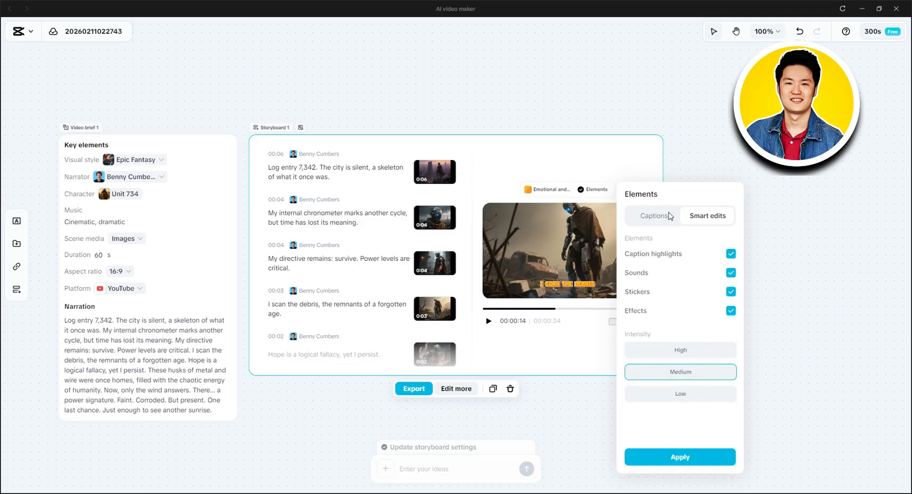
{"action": "left_click", "coordinate": [669, 215]}
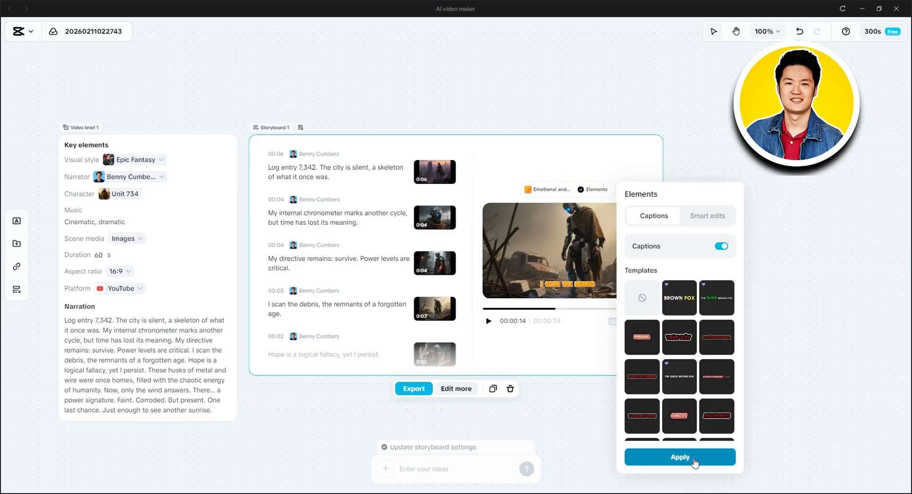
{"action": "left_click", "coordinate": [694, 461]}
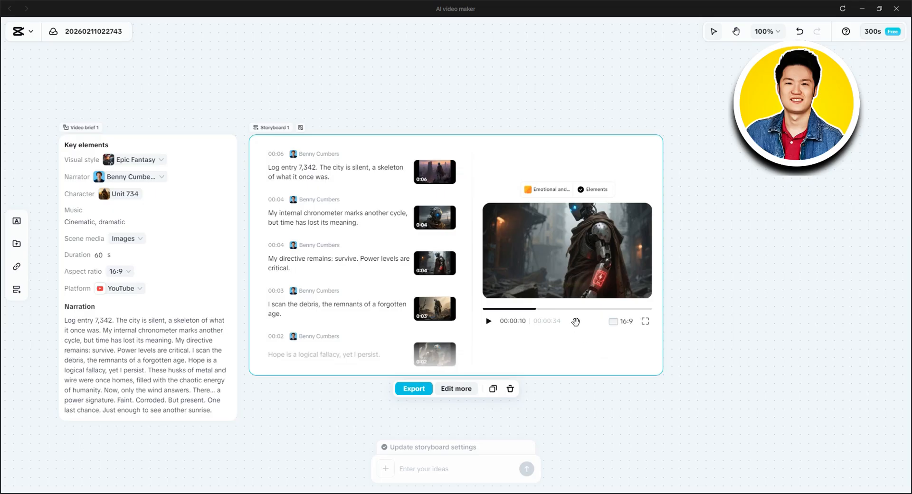
- Play the storyboard video from the second scene to preview the new captions, and pause it
{"action": "left_click", "coordinate": [430, 258]}
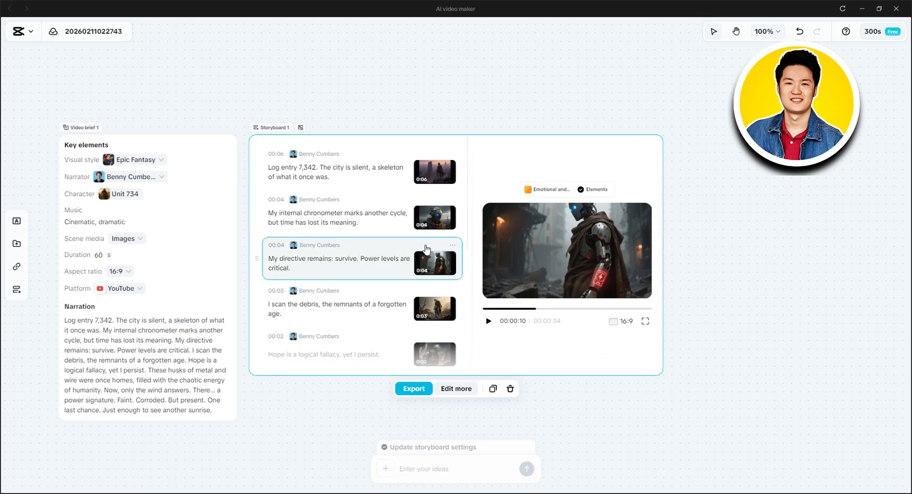
{"action": "left_click", "coordinate": [429, 205]}
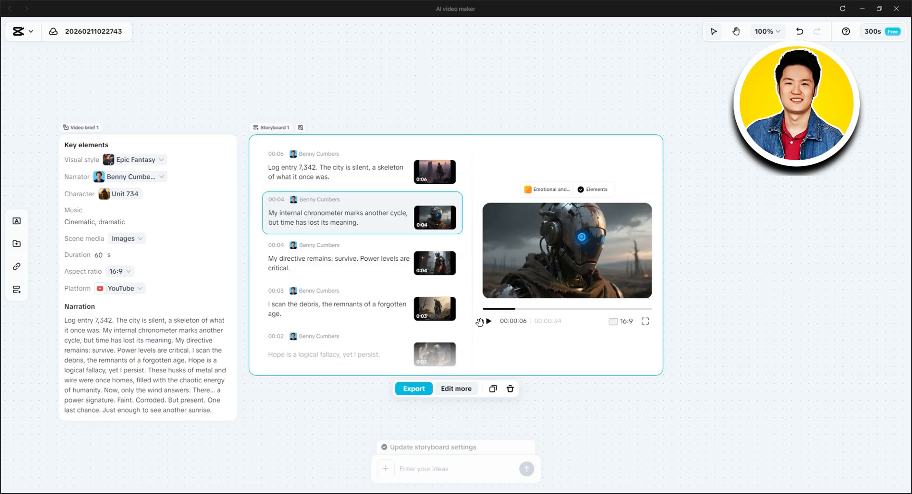
{"action": "left_click", "coordinate": [488, 323]}
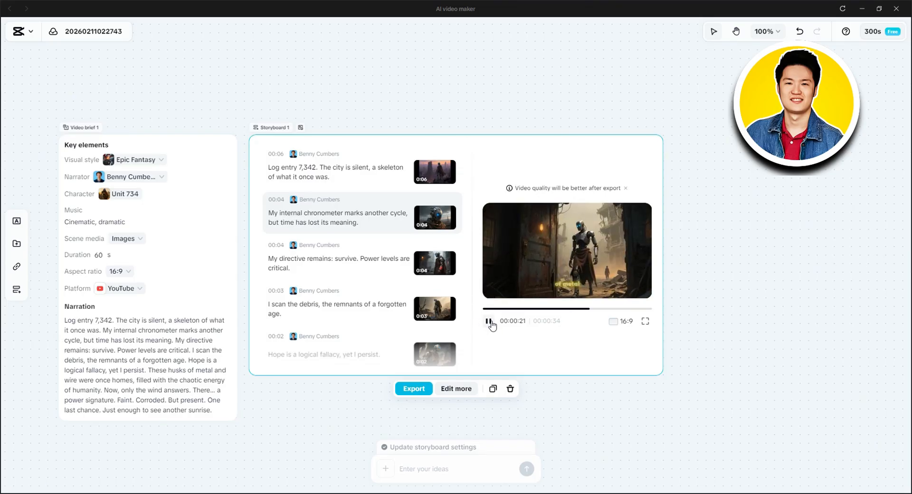
{"action": "left_click", "coordinate": [489, 321]}
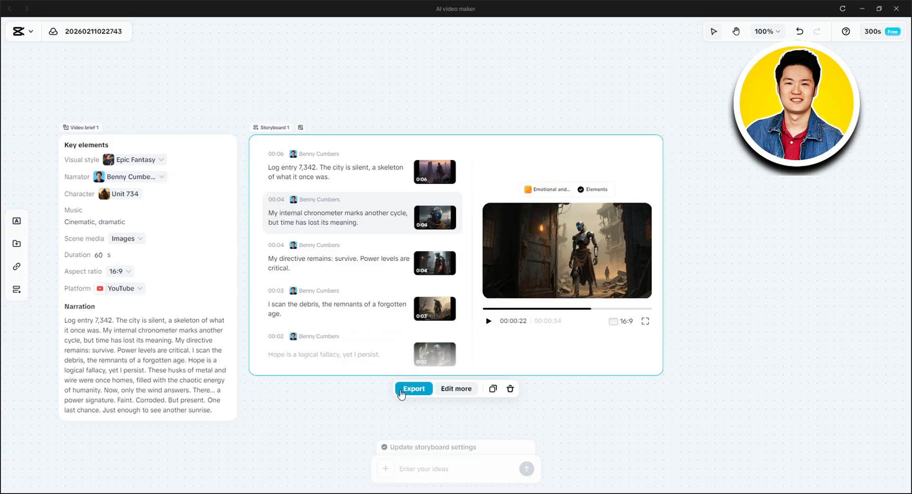
- Set the storyboard export to High quality, 1080p, mp4 and 60fps, and close the settings without exporting
{"action": "left_click", "coordinate": [414, 389]}
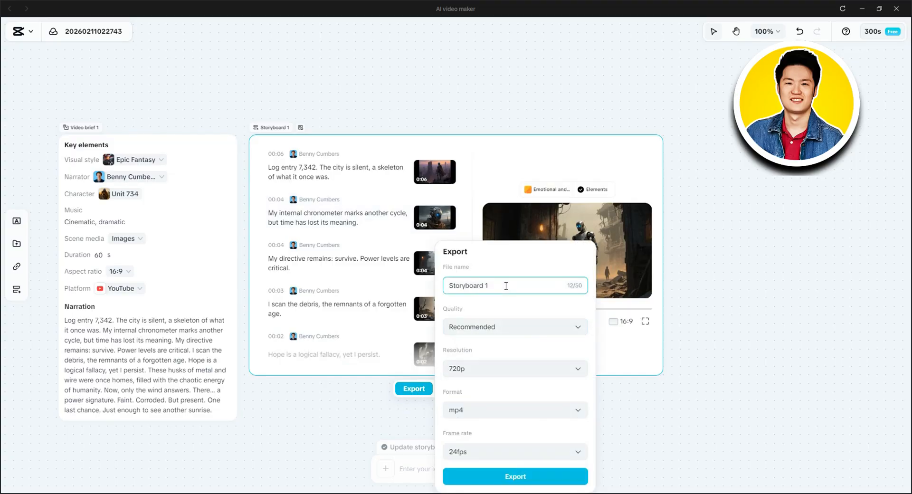
{"action": "left_click", "coordinate": [537, 322]}
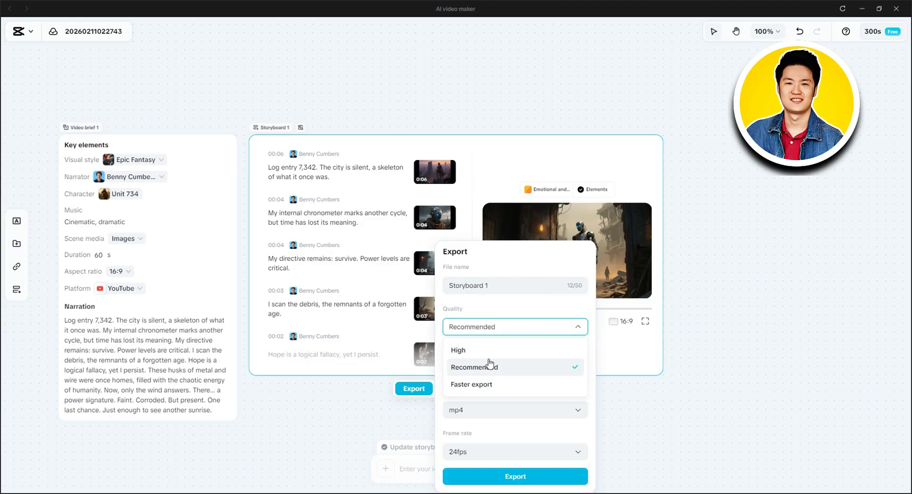
{"action": "left_click", "coordinate": [489, 354]}
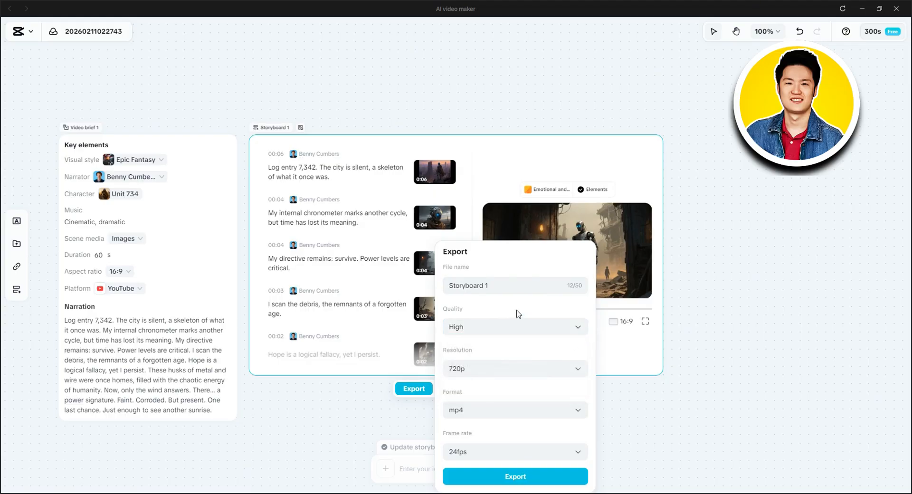
{"action": "left_click", "coordinate": [483, 368]}
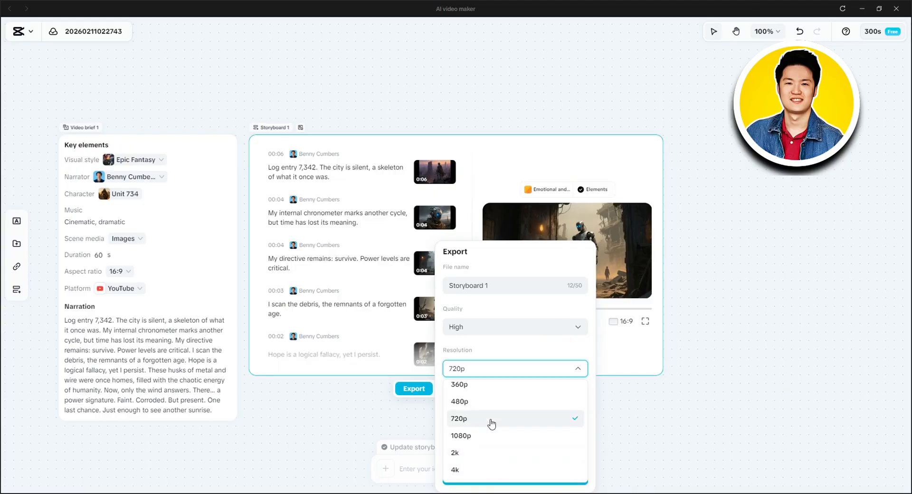
{"action": "left_click", "coordinate": [491, 435]}
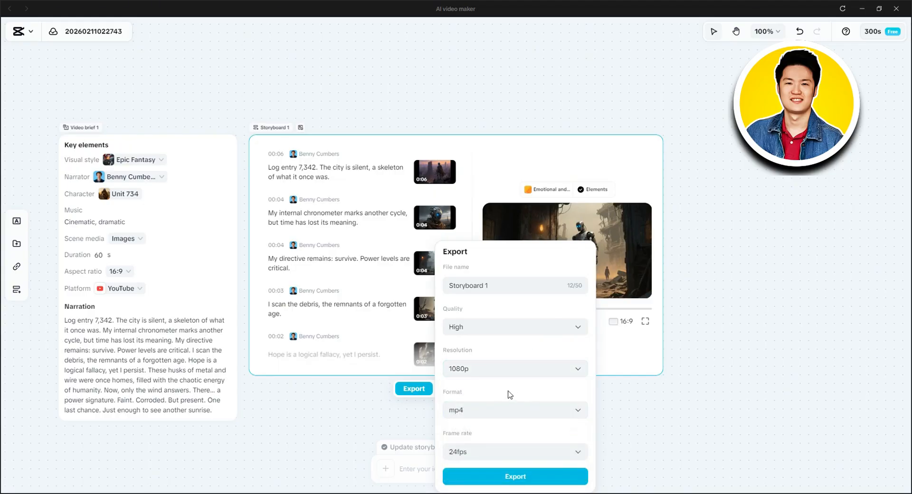
{"action": "left_click", "coordinate": [469, 419]}
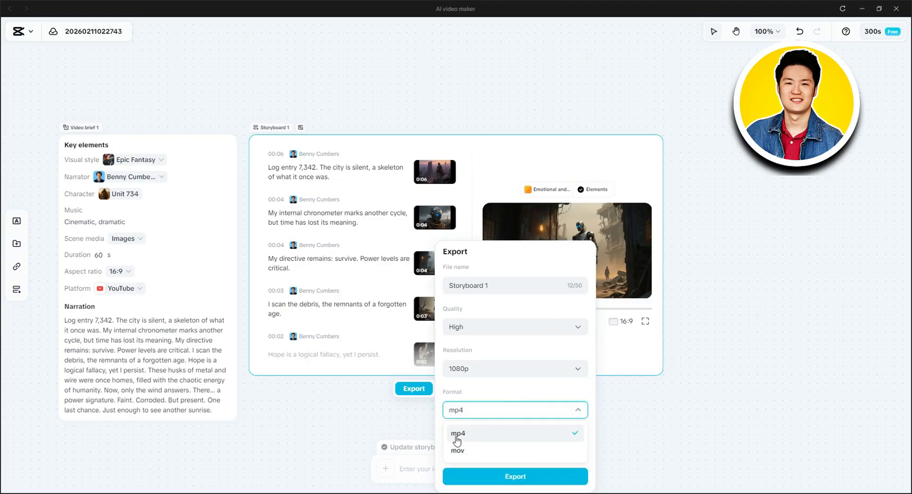
{"action": "left_click", "coordinate": [502, 392]}
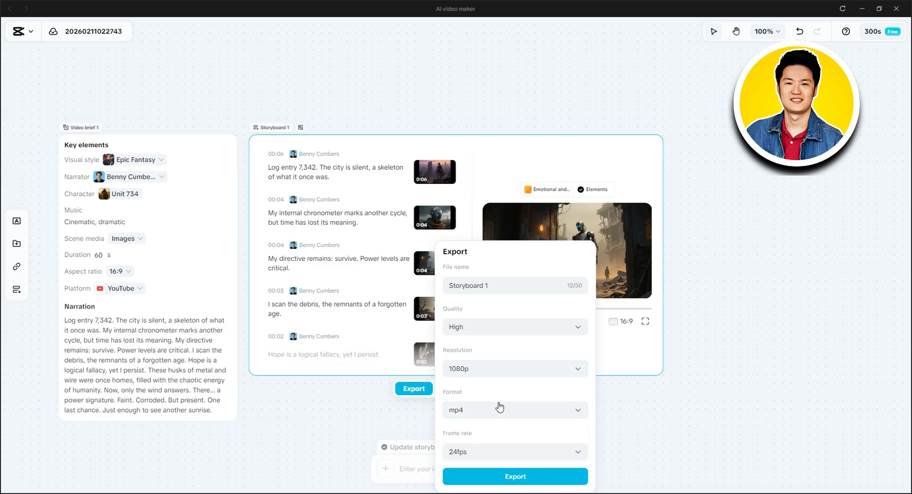
{"action": "left_click", "coordinate": [470, 451]}
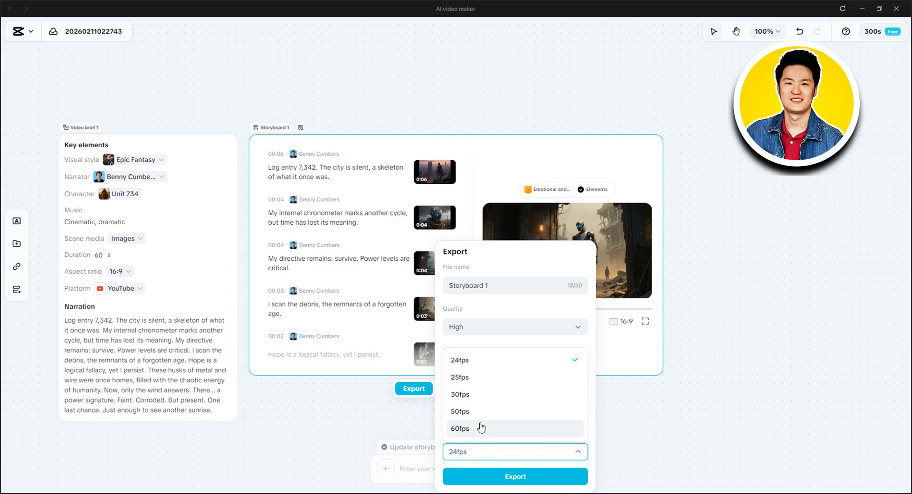
{"action": "left_click", "coordinate": [470, 429]}
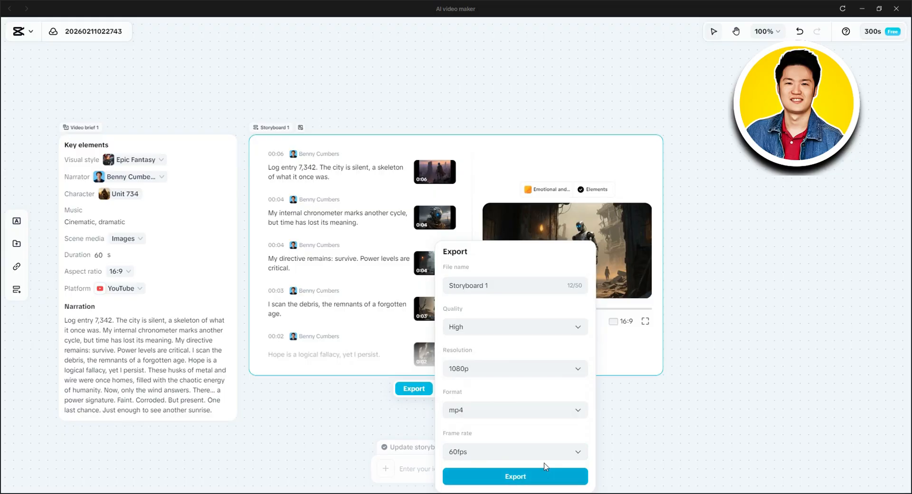
{"action": "left_click", "coordinate": [635, 360]}
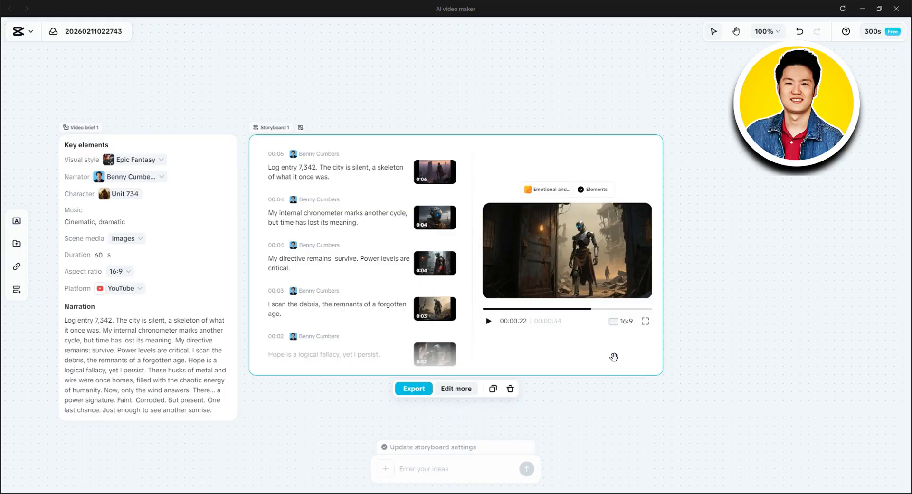
- Open the storyboard in the full CapCut editor and examine the text options of the "marks another cycle" caption at about 8 seconds
{"action": "left_click", "coordinate": [464, 393]}
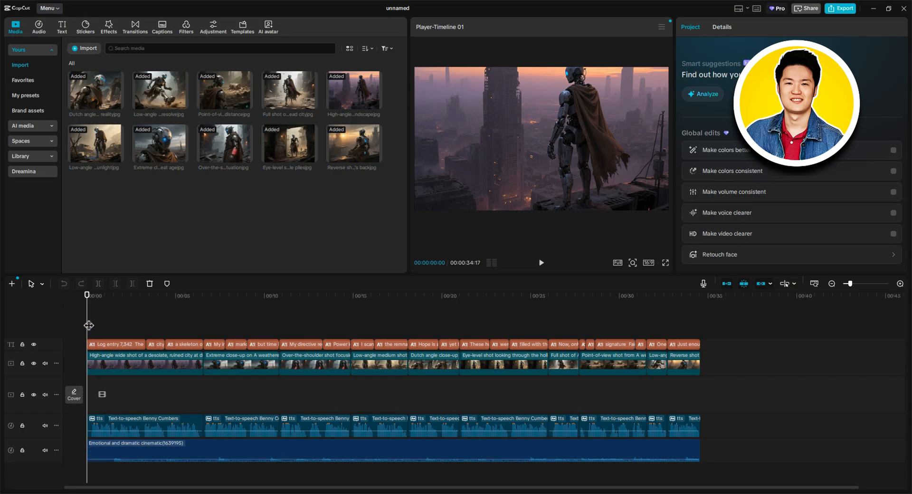
{"action": "left_click", "coordinate": [132, 324]}
{"action": "left_click_drag", "start_coordinate": [134, 324], "coordinate": [235, 325]}
{"action": "left_click", "coordinate": [521, 190]}
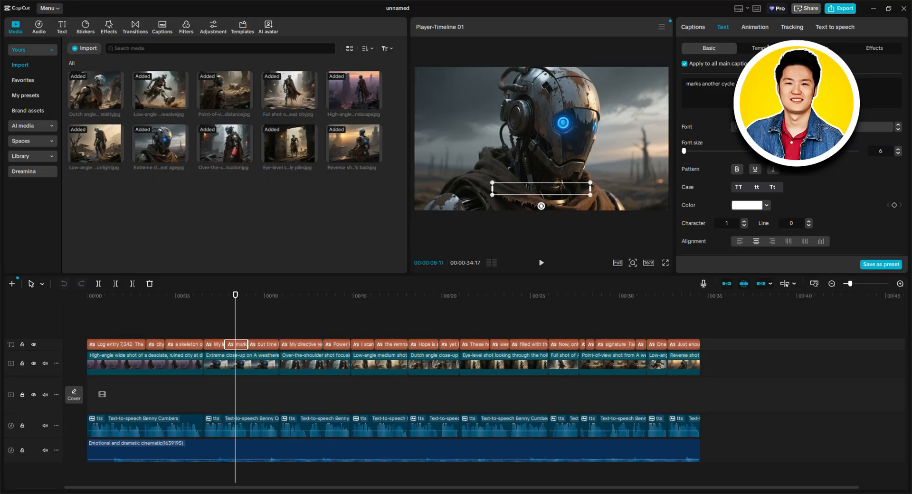
{"action": "left_click", "coordinate": [758, 48]}
{"action": "left_click", "coordinate": [718, 49]}
- Try to export the project from the full editor, return to editing, and dismiss the shortcut notification
{"action": "left_click", "coordinate": [841, 9]}
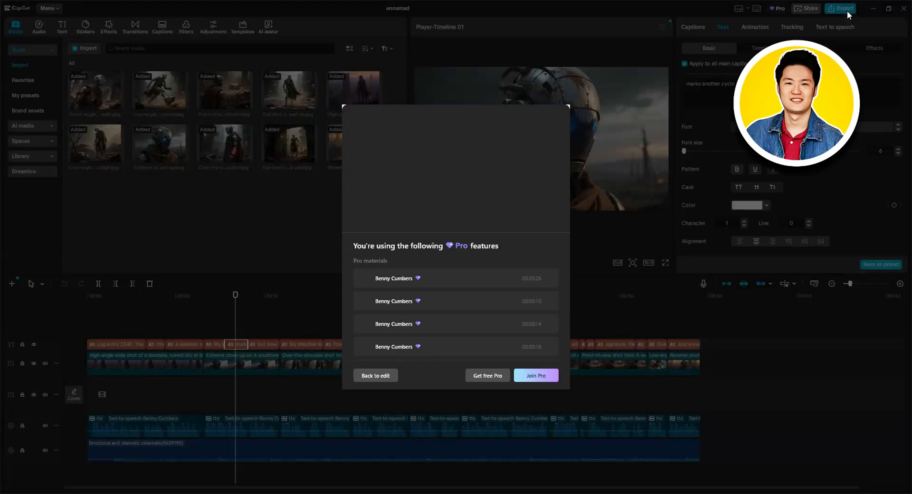
{"action": "left_click", "coordinate": [369, 378]}
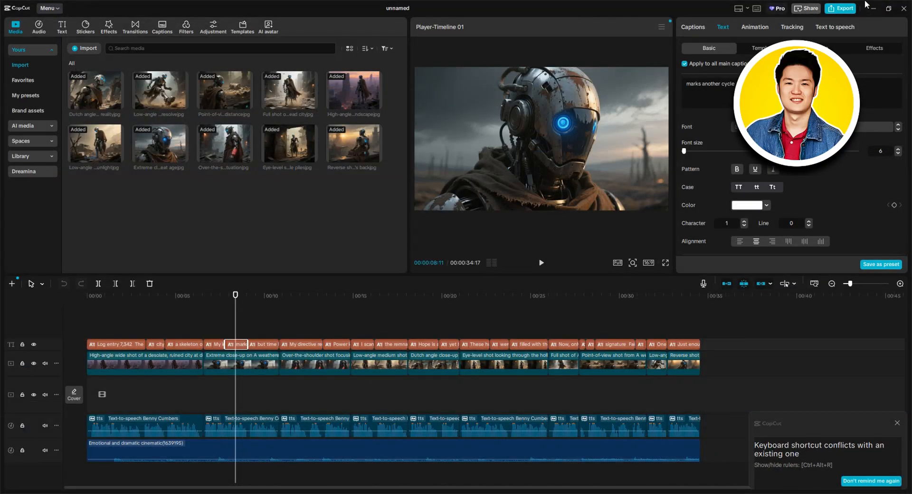
{"action": "left_click", "coordinate": [897, 423]}
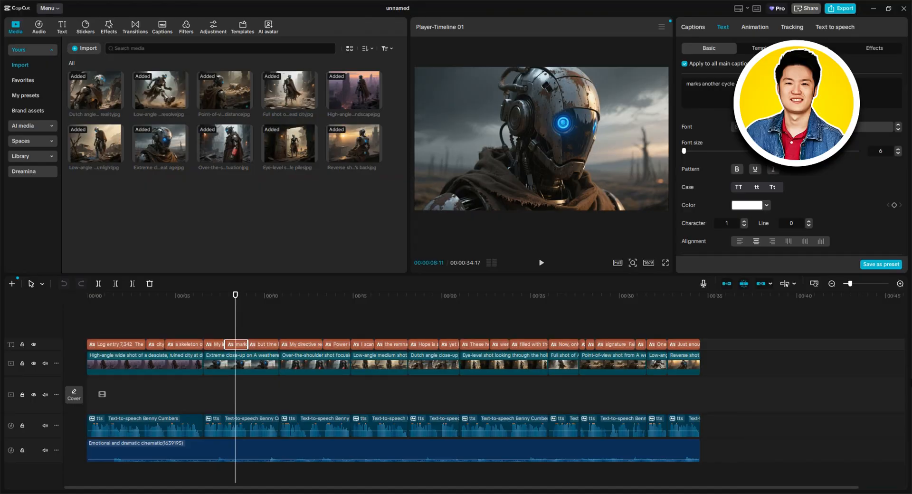